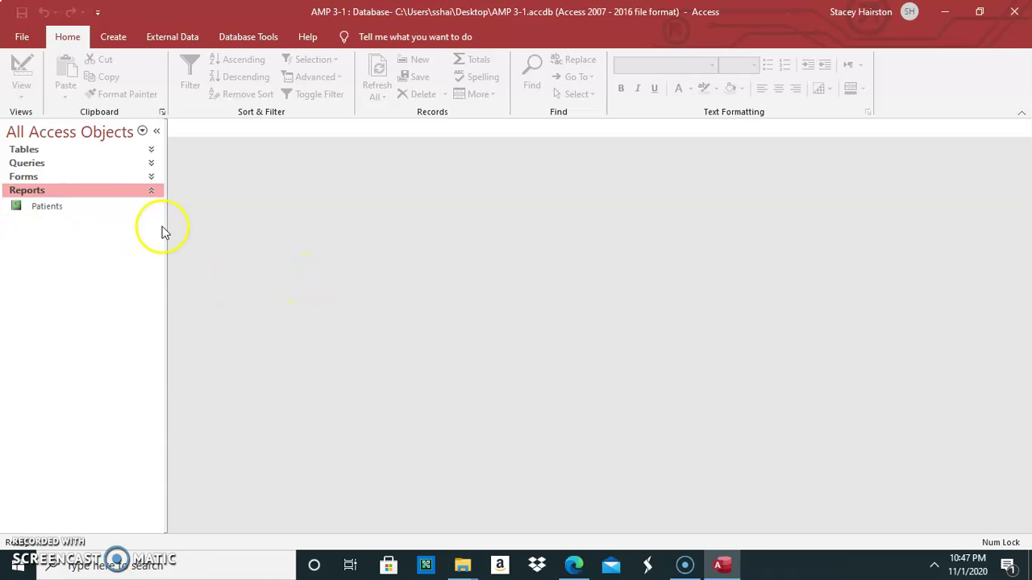
# Step: Open the Patients report in Report View and look through its patient records
pyautogui.click(44, 209)
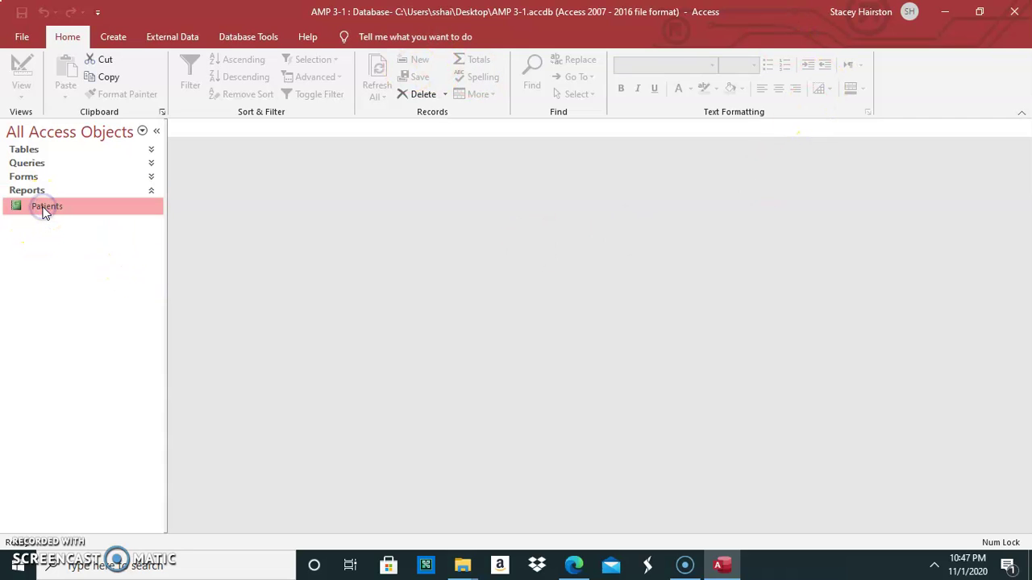
pyautogui.doubleClick(45, 209)
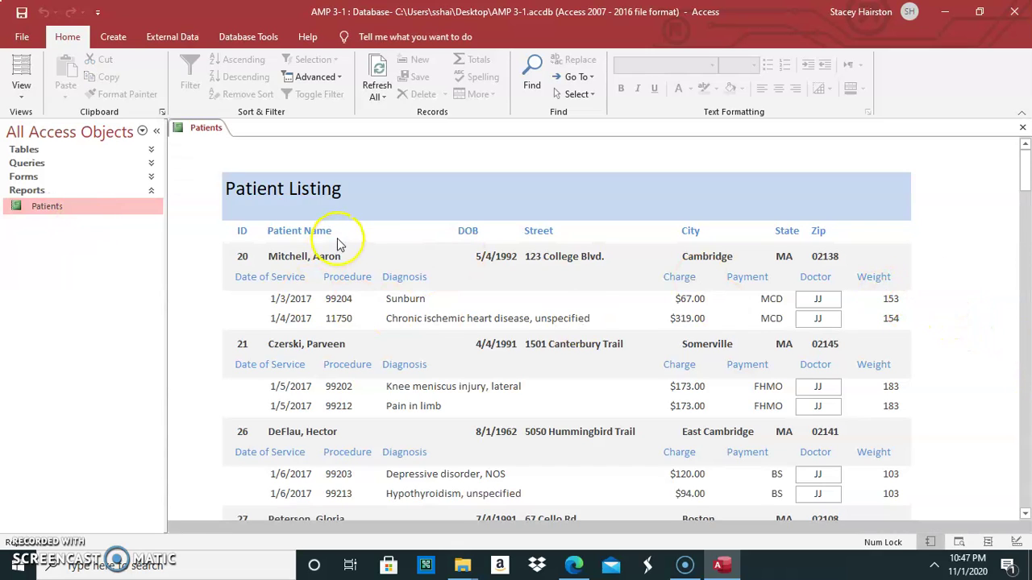
pyautogui.scroll(-5, 358, 211)
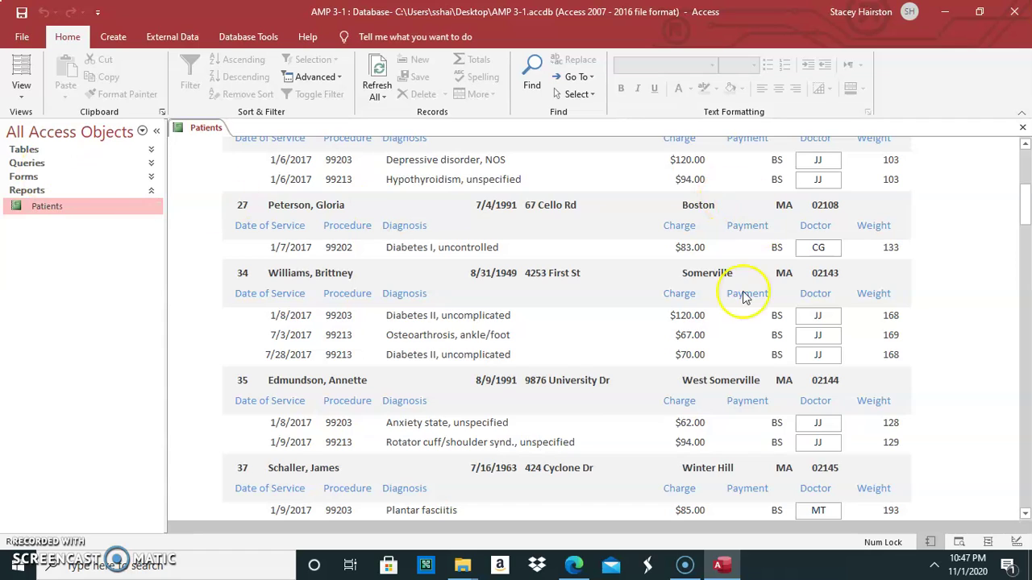
pyautogui.scroll(-4, 565, 311)
pyautogui.scroll(-12, 556, 286)
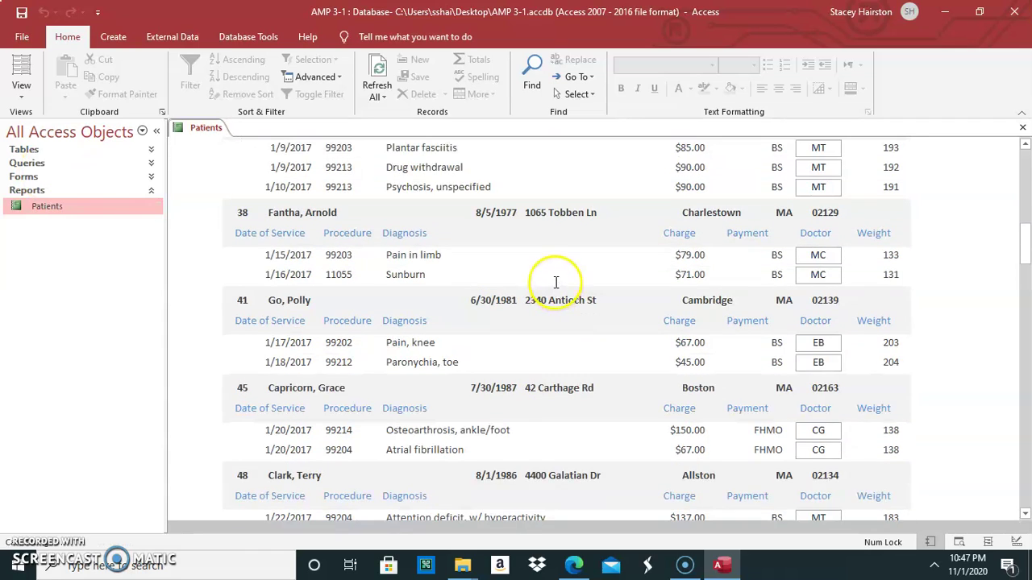
pyautogui.scroll(-10, 555, 274)
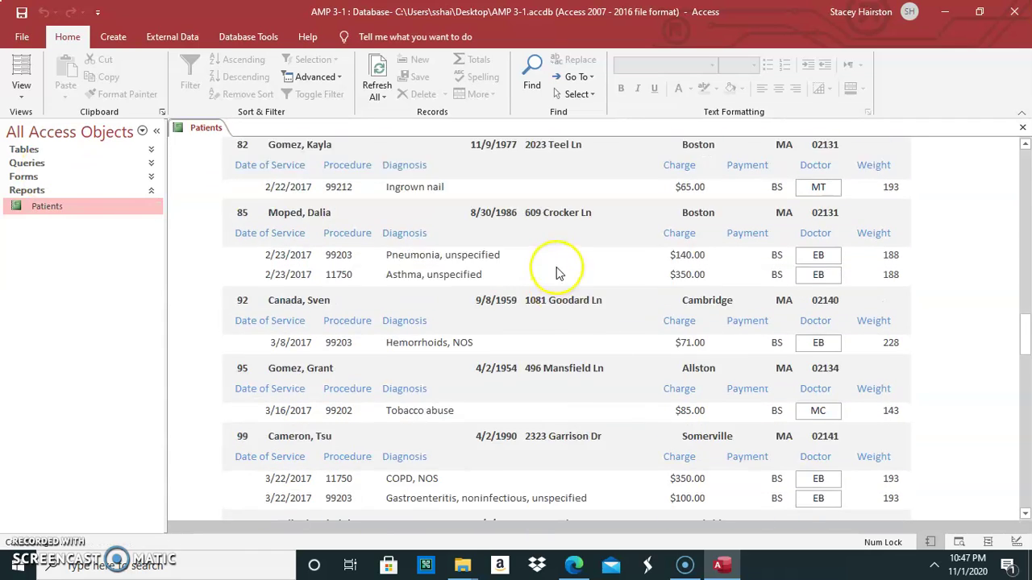
pyautogui.moveTo(1023, 350); pyautogui.dragTo(1026, 157)
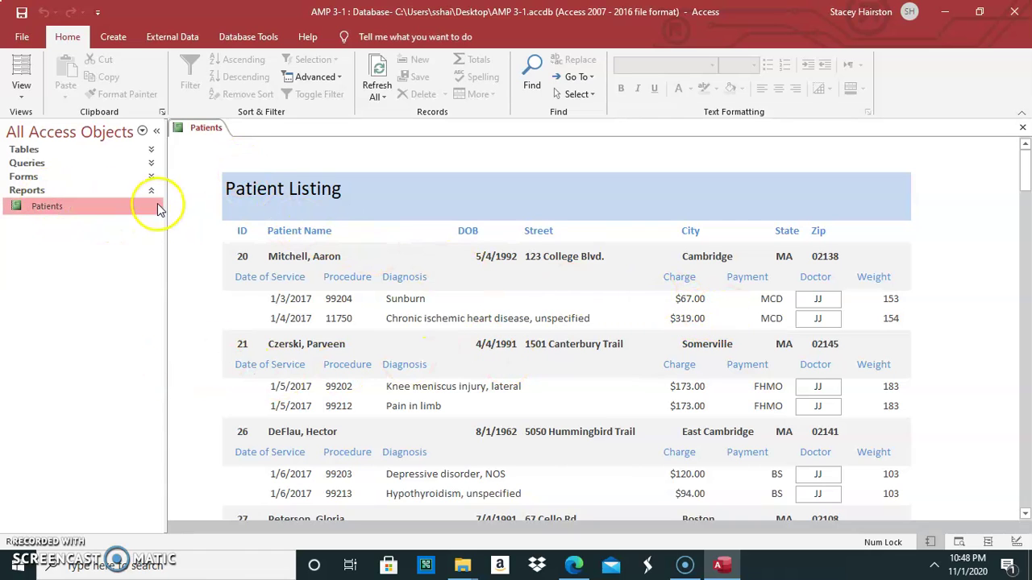
pyautogui.click(21, 97)
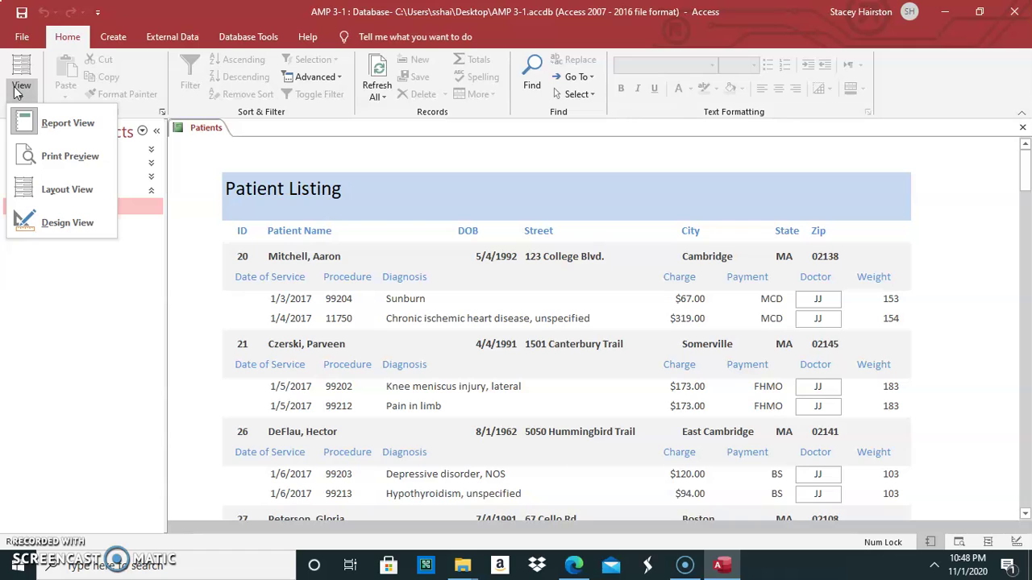
pyautogui.click(52, 120)
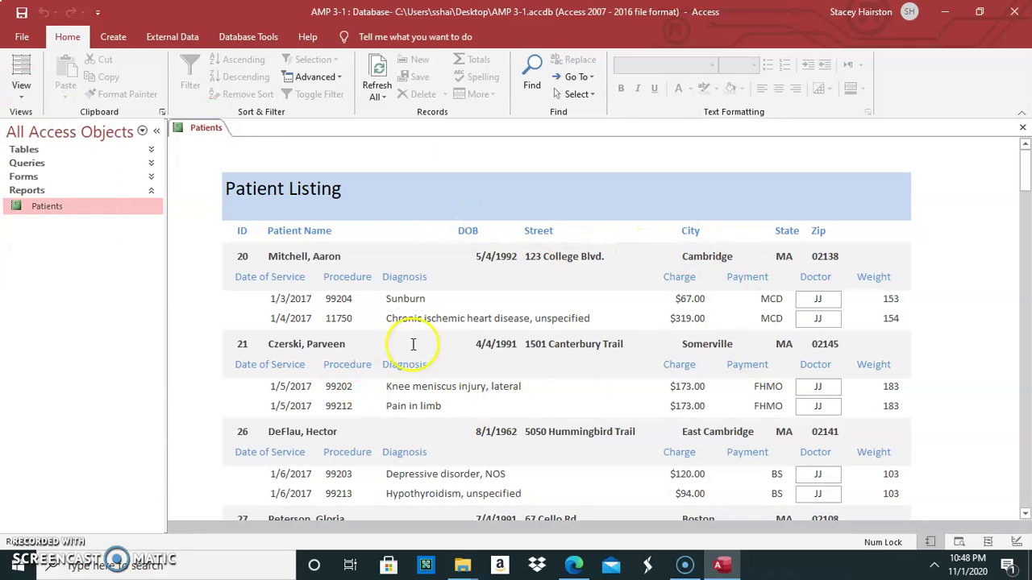
# Step: Examine the Patients report in Print Preview and close the preview
pyautogui.click(21, 90)
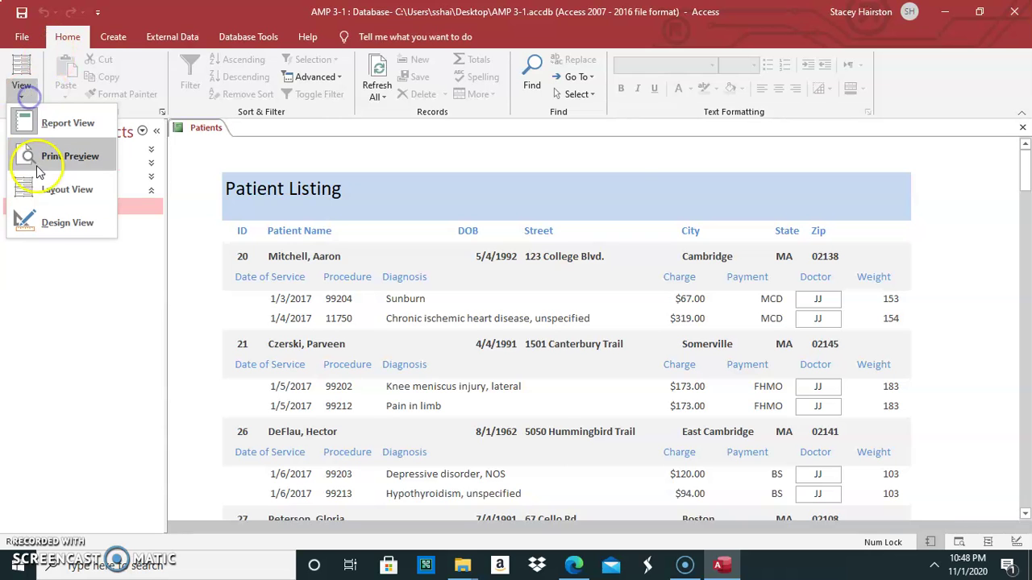
pyautogui.click(32, 153)
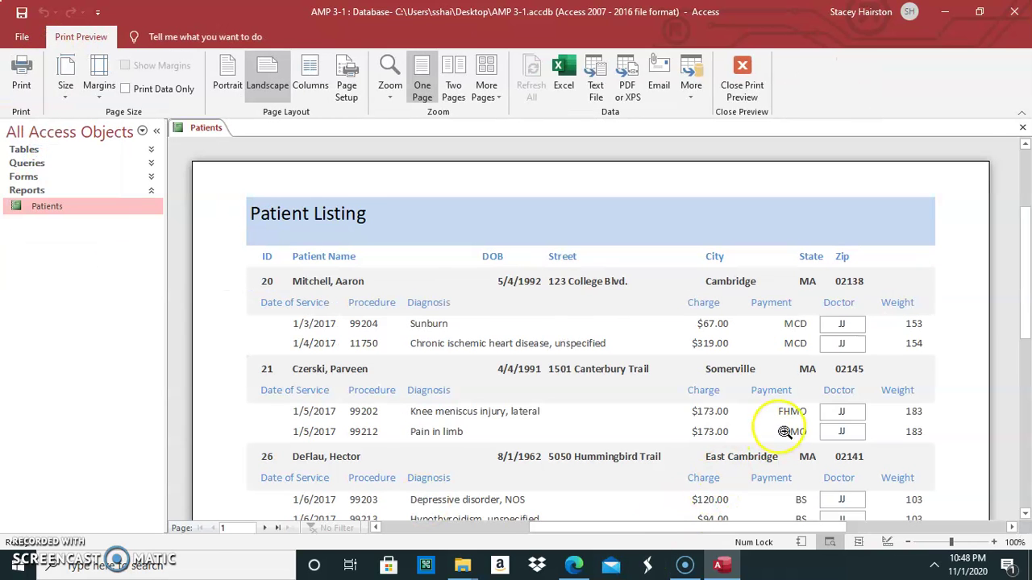
pyautogui.scroll(-3, 774, 426)
pyautogui.moveTo(1026, 287); pyautogui.dragTo(1026, 169)
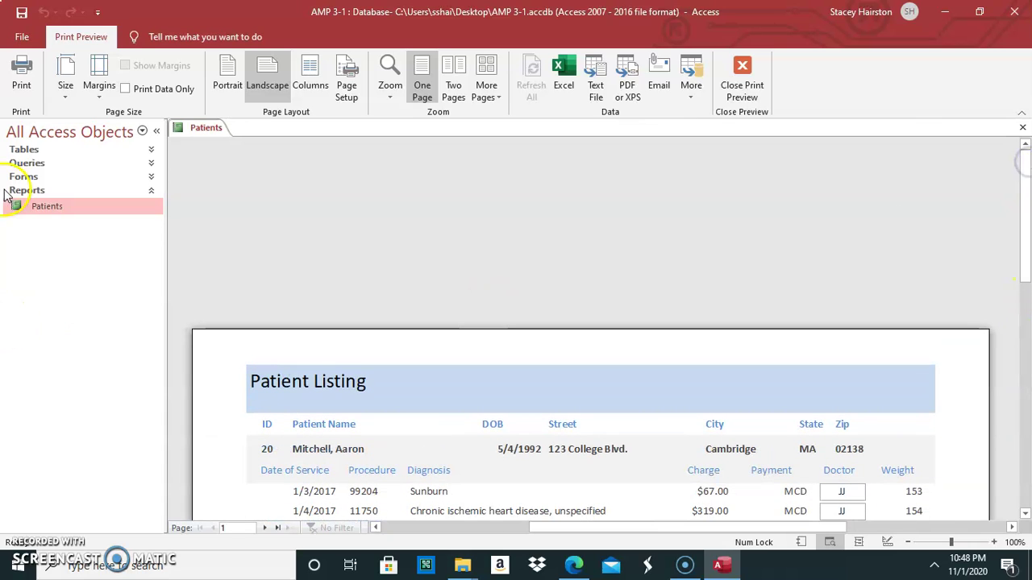
pyautogui.click(742, 81)
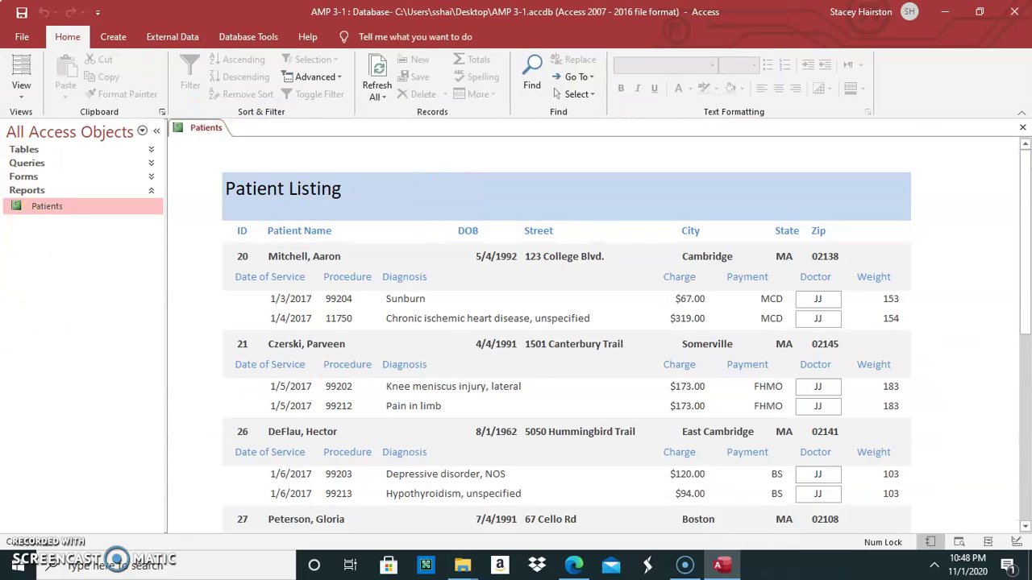
# Step: Switch the report to Layout View and look through its patient records there
pyautogui.click(21, 91)
pyautogui.click(56, 185)
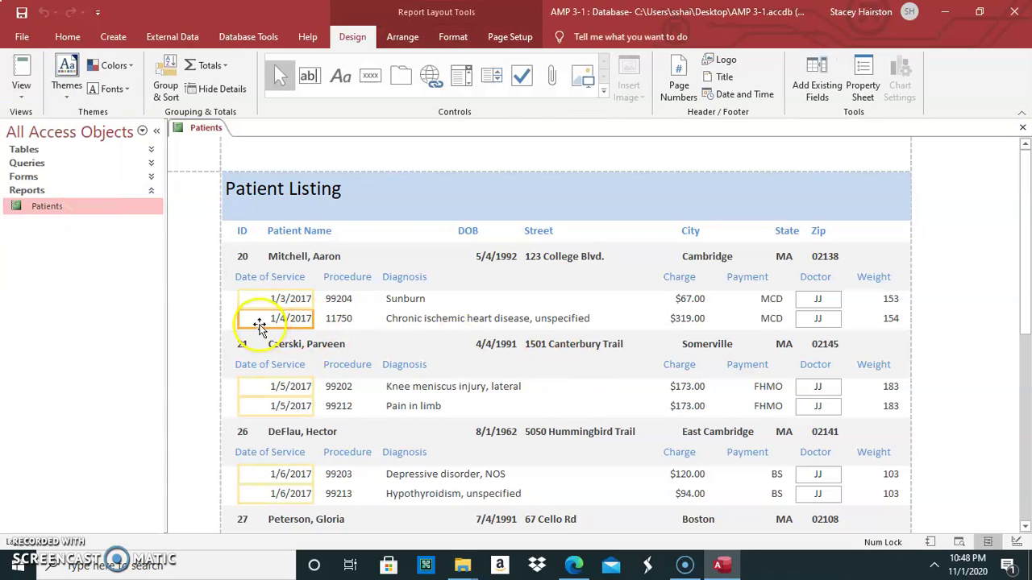
pyautogui.scroll(-3, 750, 355)
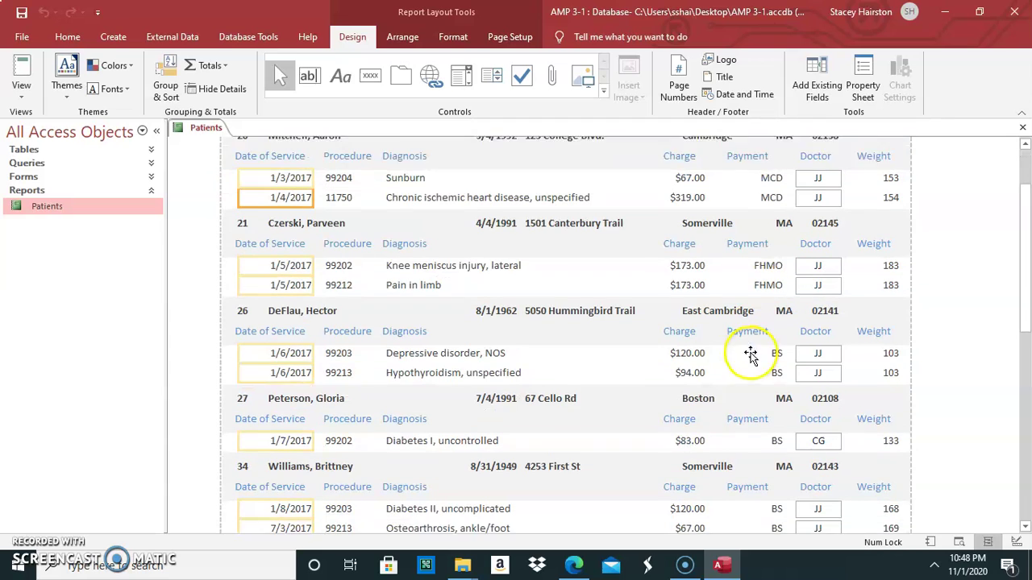
pyautogui.scroll(-1, 749, 354)
pyautogui.click(309, 376)
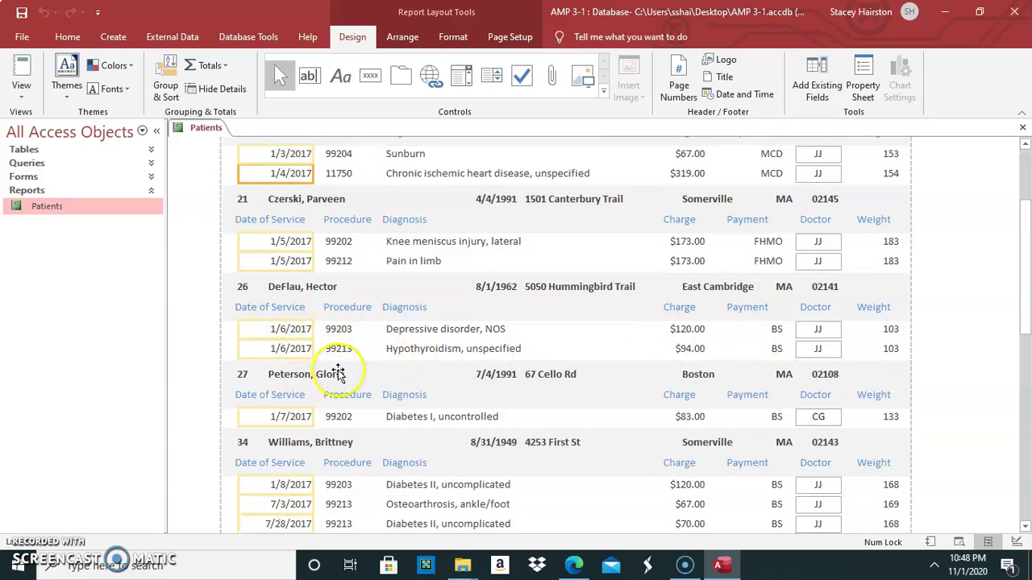
pyautogui.scroll(-9, 338, 375)
pyautogui.scroll(-2, 336, 368)
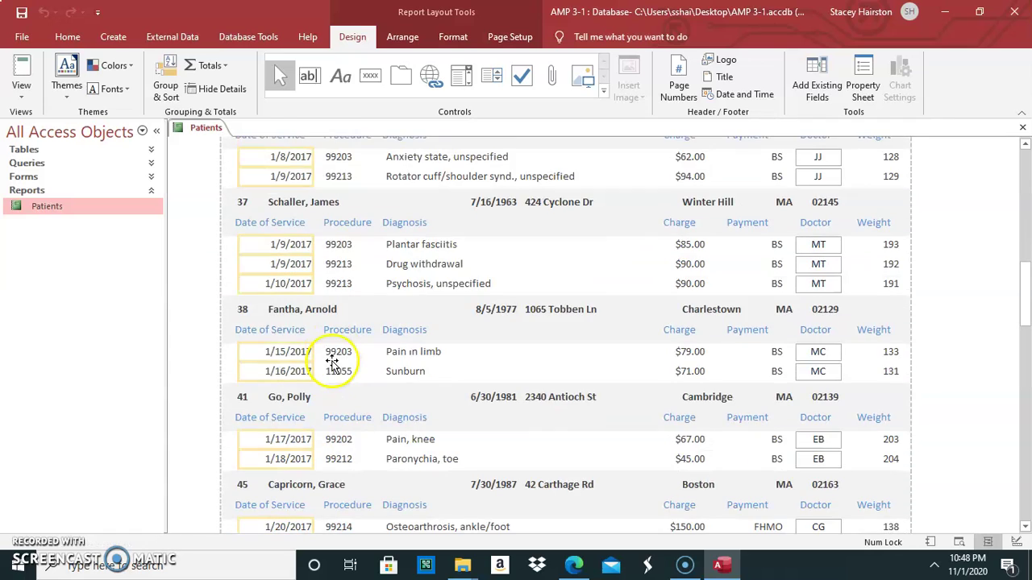
pyautogui.scroll(11, 337, 364)
# Step: View the report's sections in Design View, and return to Report View to examine the totals and footer at the report's end
pyautogui.click(21, 87)
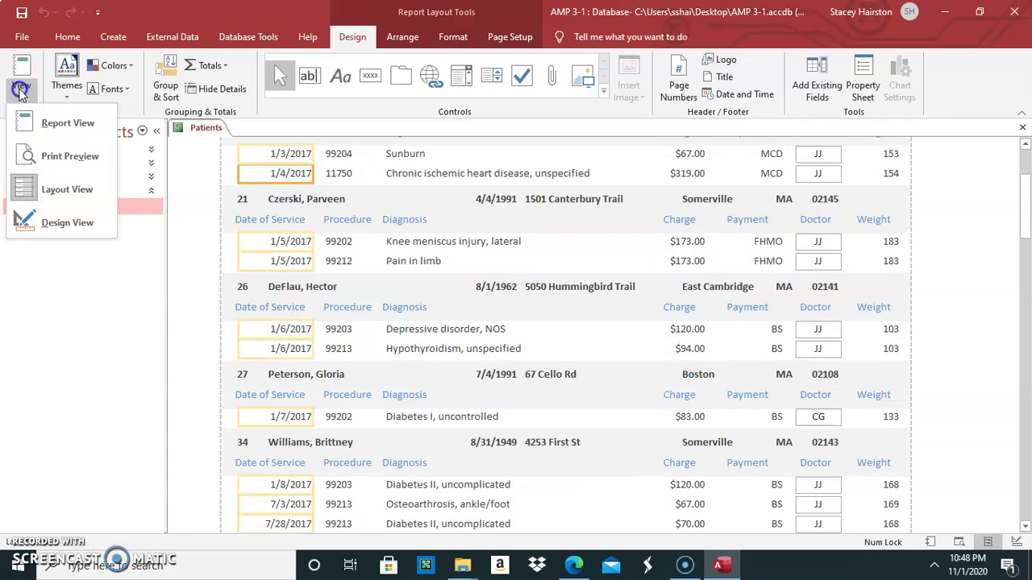
pyautogui.click(59, 220)
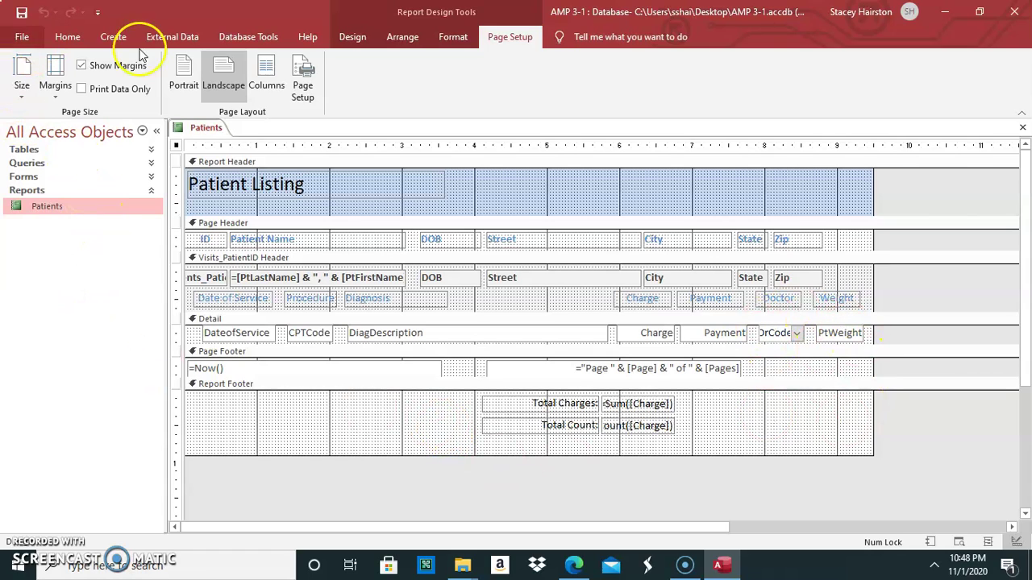
pyautogui.click(71, 38)
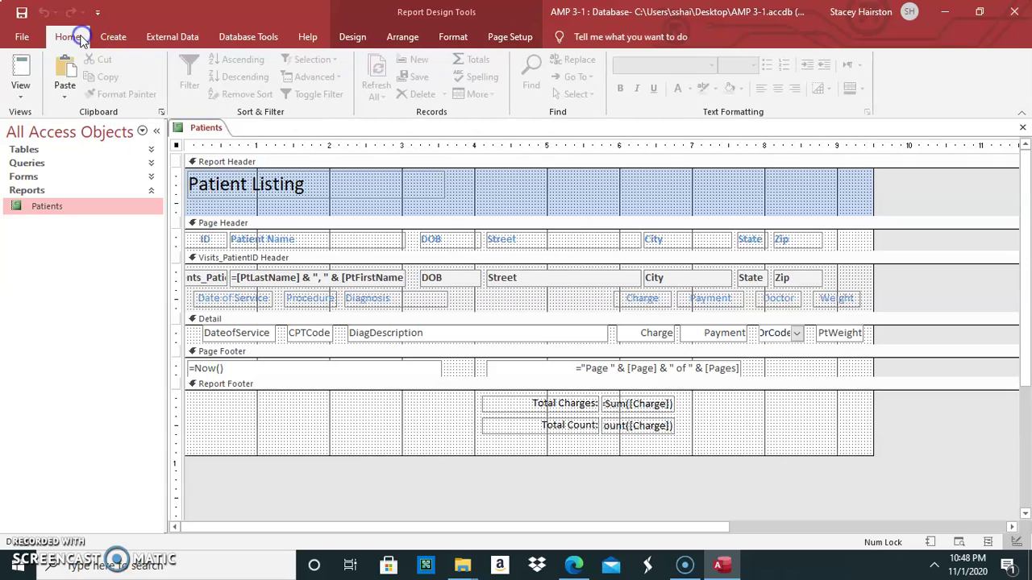
pyautogui.click(21, 92)
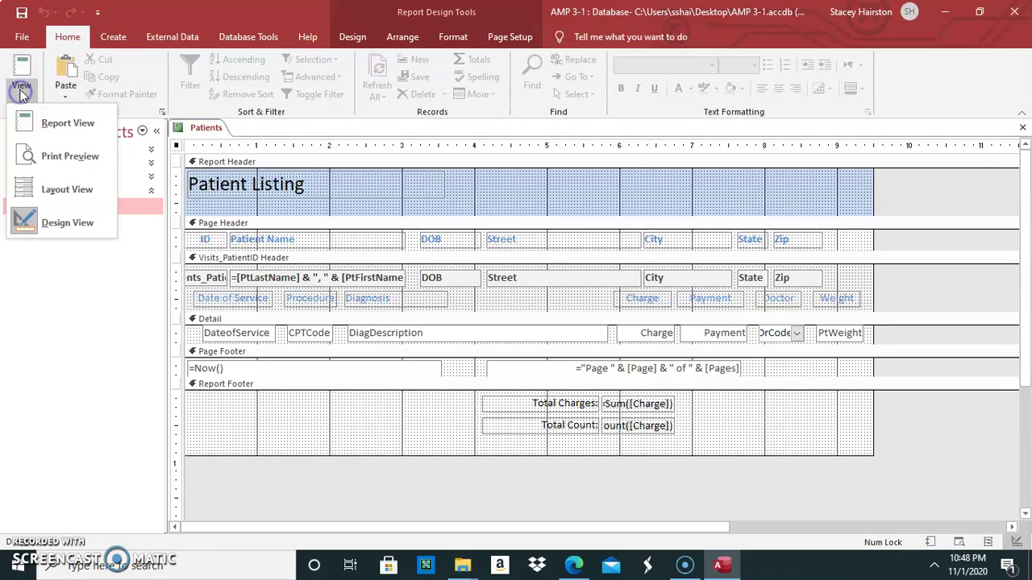
pyautogui.click(56, 128)
pyautogui.scroll(-10, 774, 403)
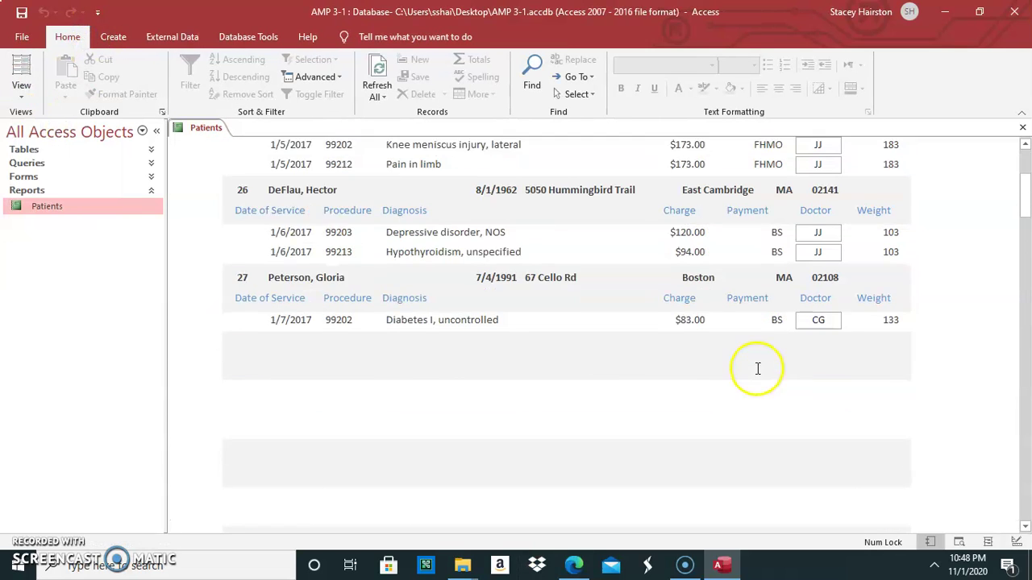
pyautogui.scroll(-10, 750, 352)
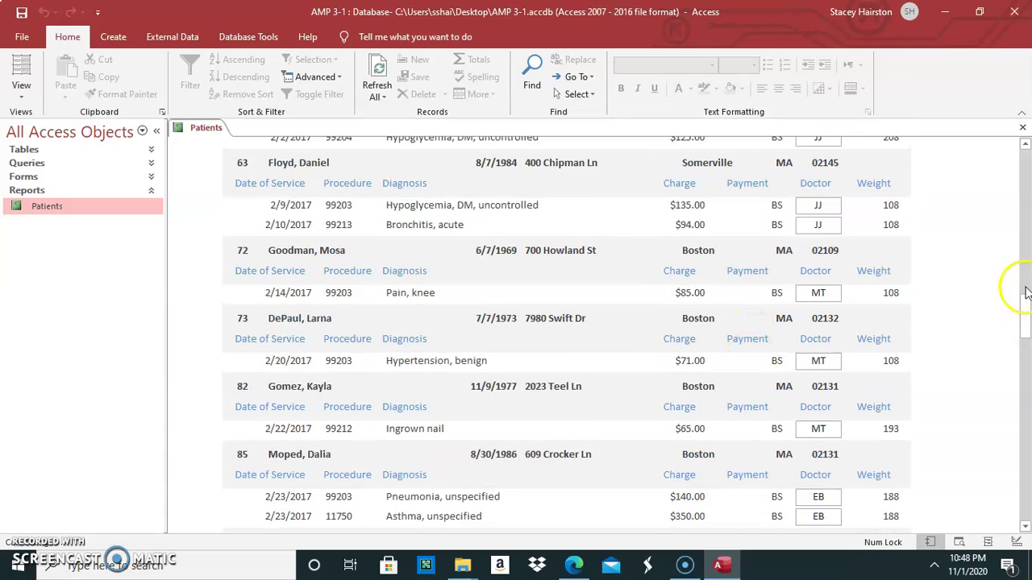
pyautogui.moveTo(1024, 303); pyautogui.dragTo(1024, 504)
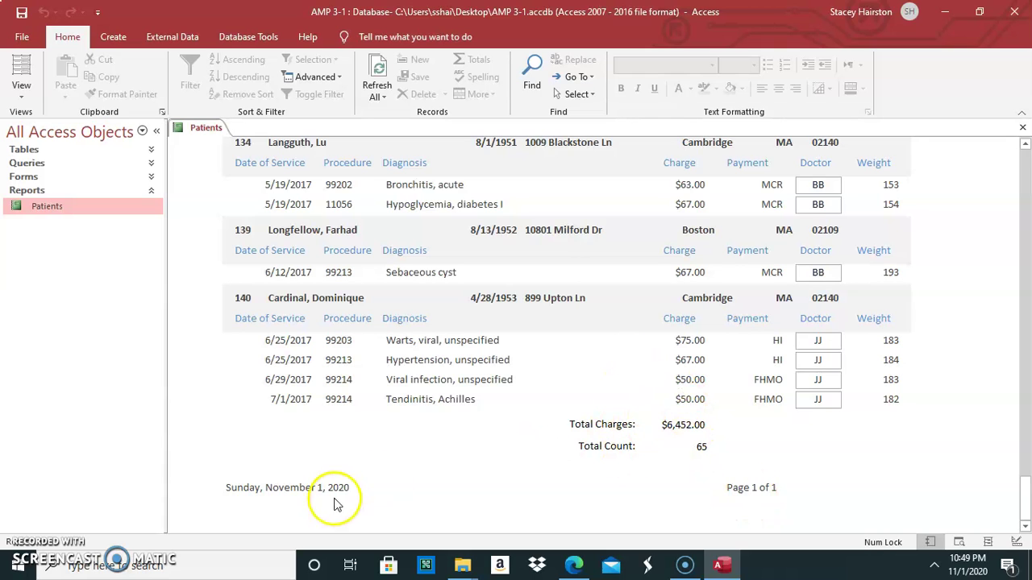
# Step: Switch the Patients report back to Design View
pyautogui.click(21, 88)
pyautogui.click(71, 228)
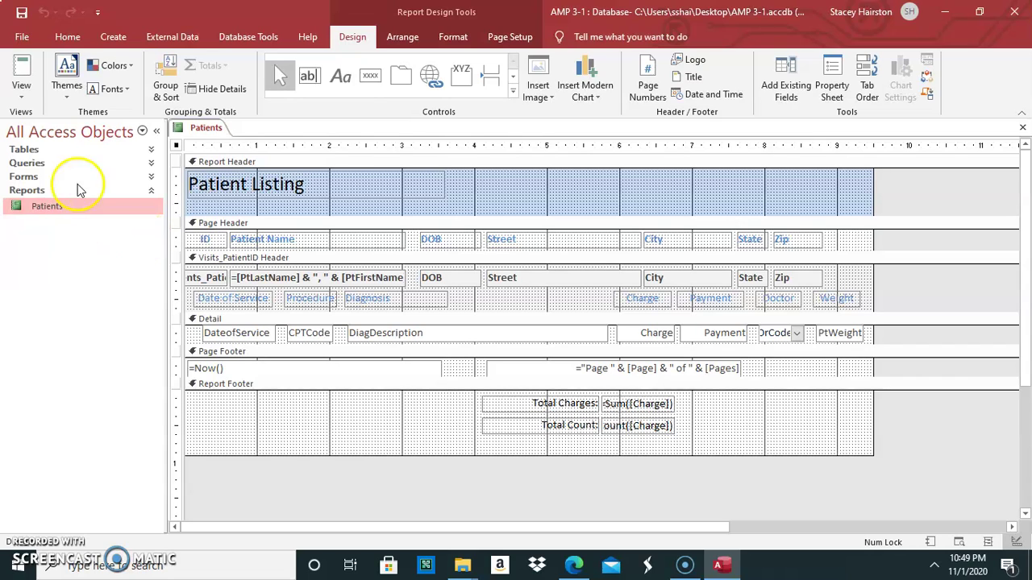
pyautogui.click(21, 93)
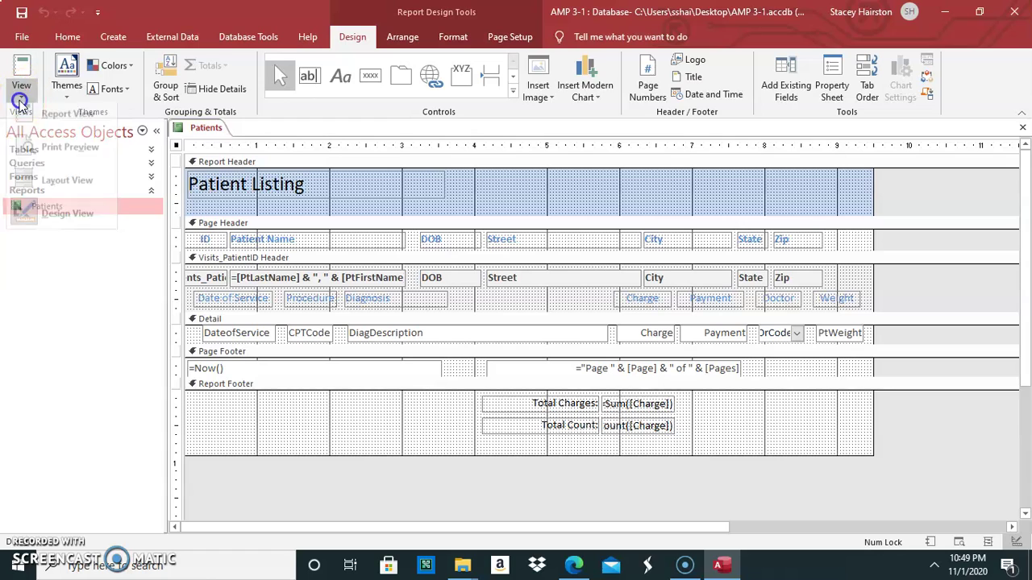
pyautogui.click(71, 291)
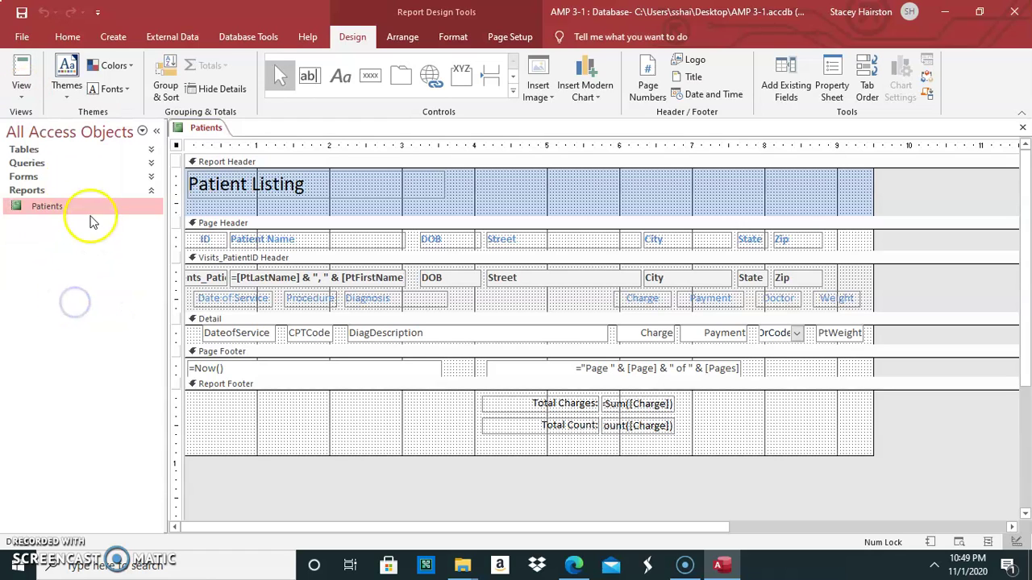
# Step: Show the report's property sheet and open its Record Source in the Query Builder
pyautogui.click(831, 85)
pyautogui.click(850, 204)
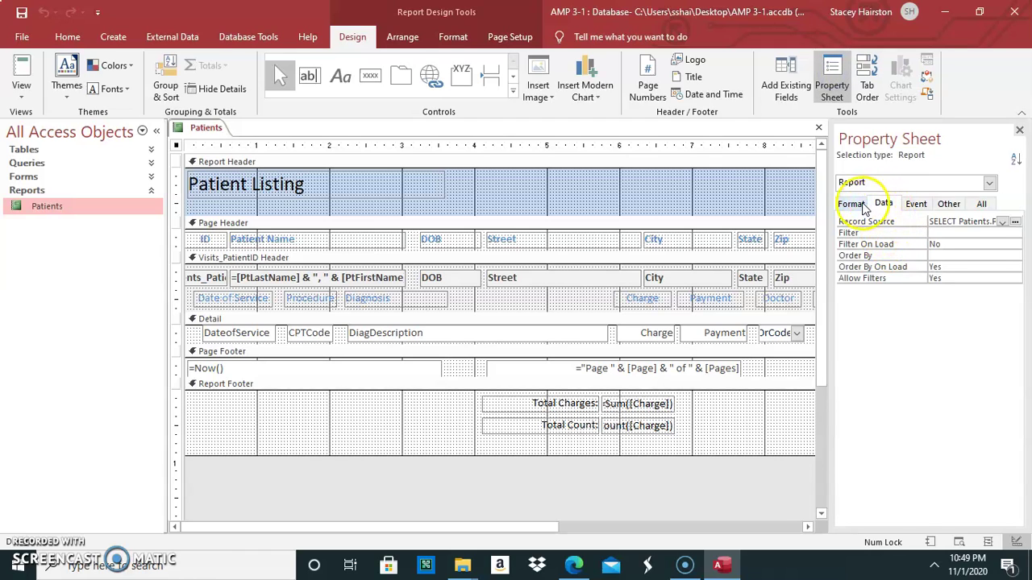
pyautogui.click(884, 204)
pyautogui.click(1004, 221)
pyautogui.click(1002, 221)
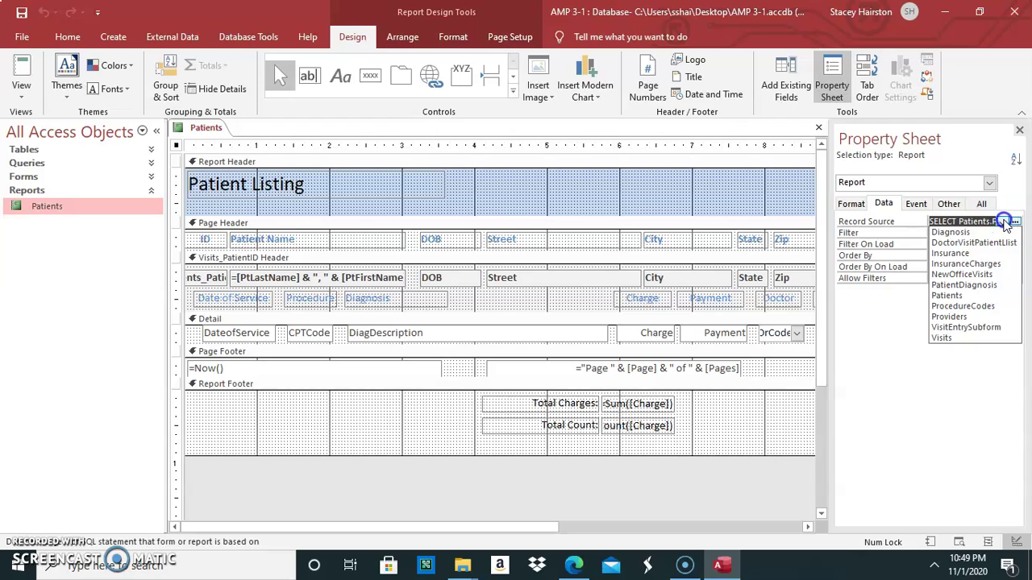
pyautogui.click(1004, 222)
pyautogui.click(1016, 223)
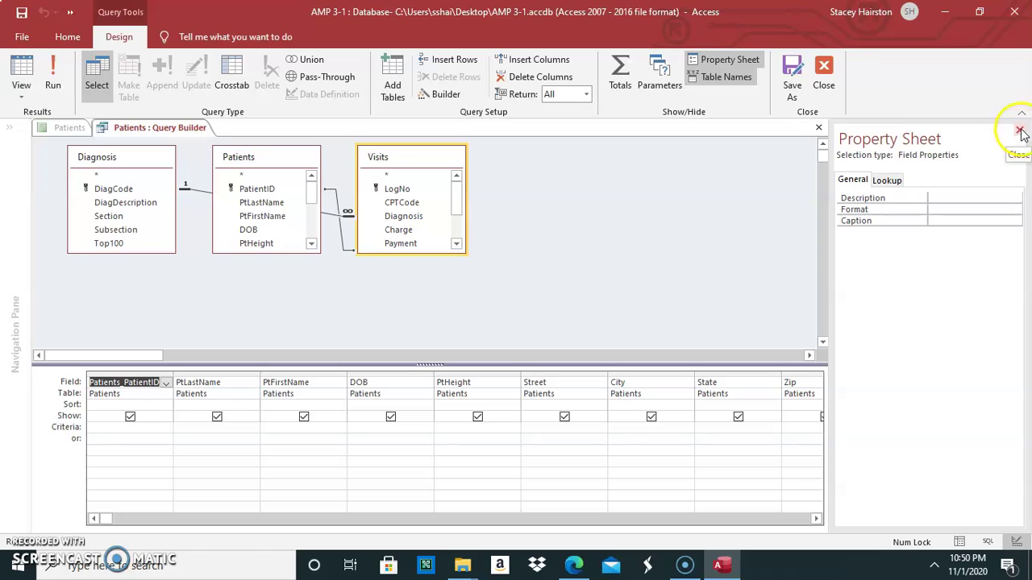
# Step: Check the query field's Lookup and General properties, and close the property sheet and the Query Builder
pyautogui.click(886, 180)
pyautogui.click(856, 179)
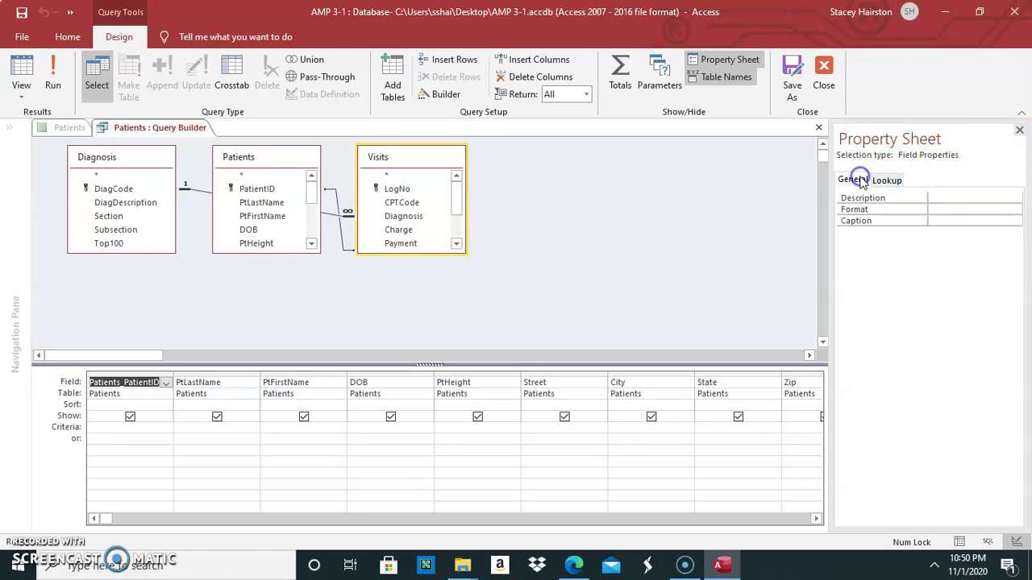
pyautogui.click(1018, 131)
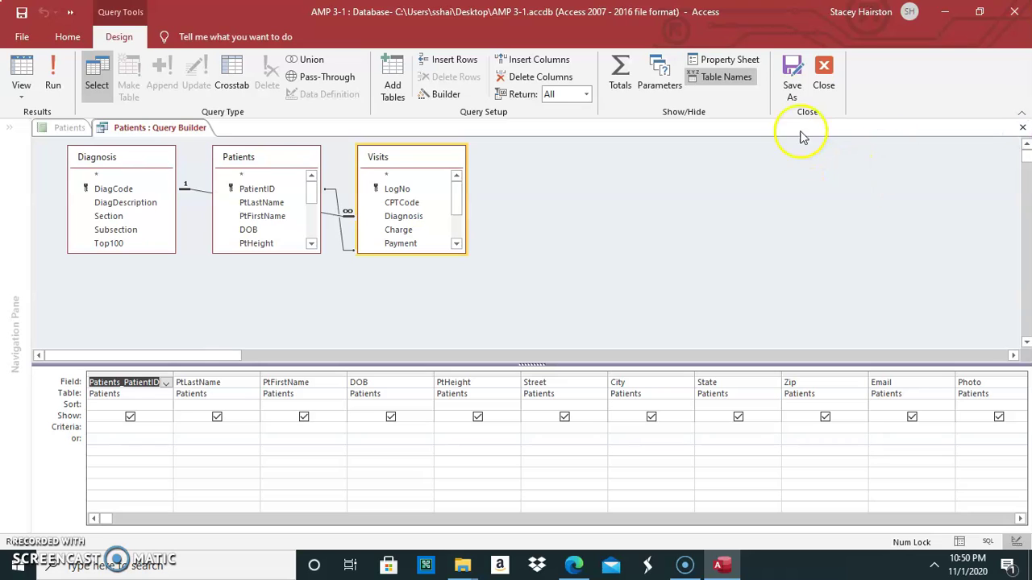
pyautogui.click(823, 74)
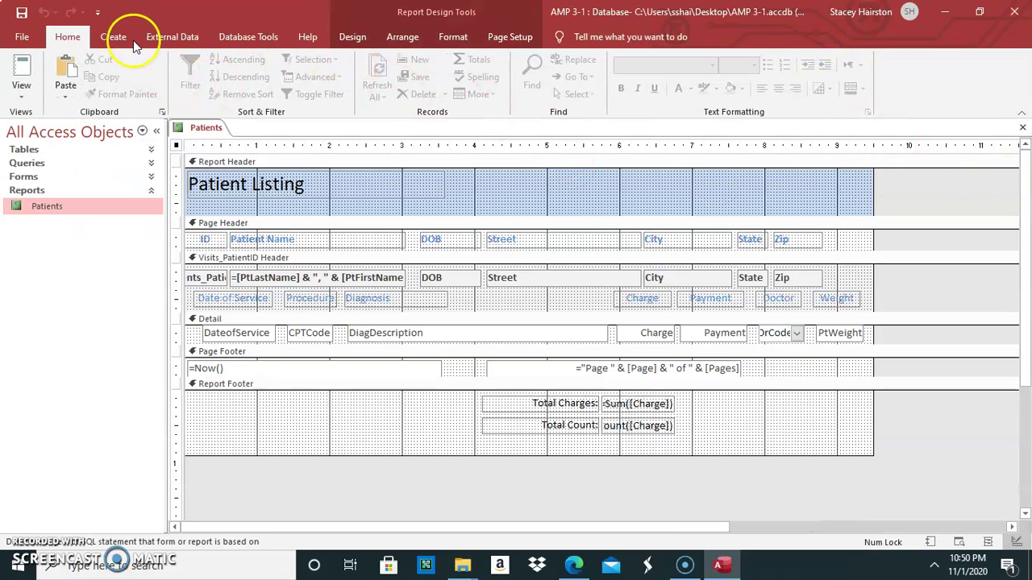
# Step: Display the report's property sheet in Design View and examine its Event, Data and Format properties
pyautogui.click(353, 38)
pyautogui.click(831, 87)
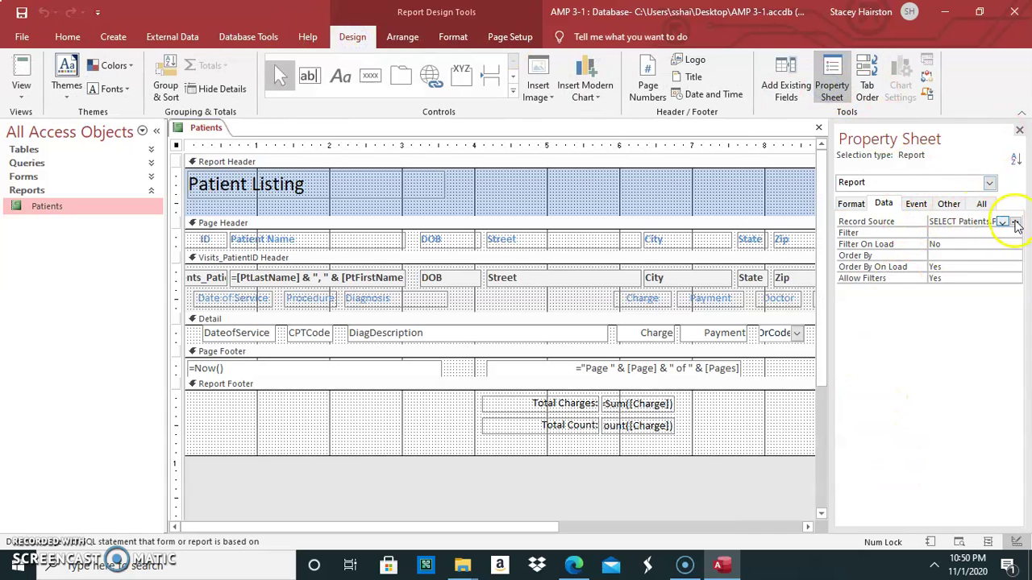
pyautogui.click(916, 205)
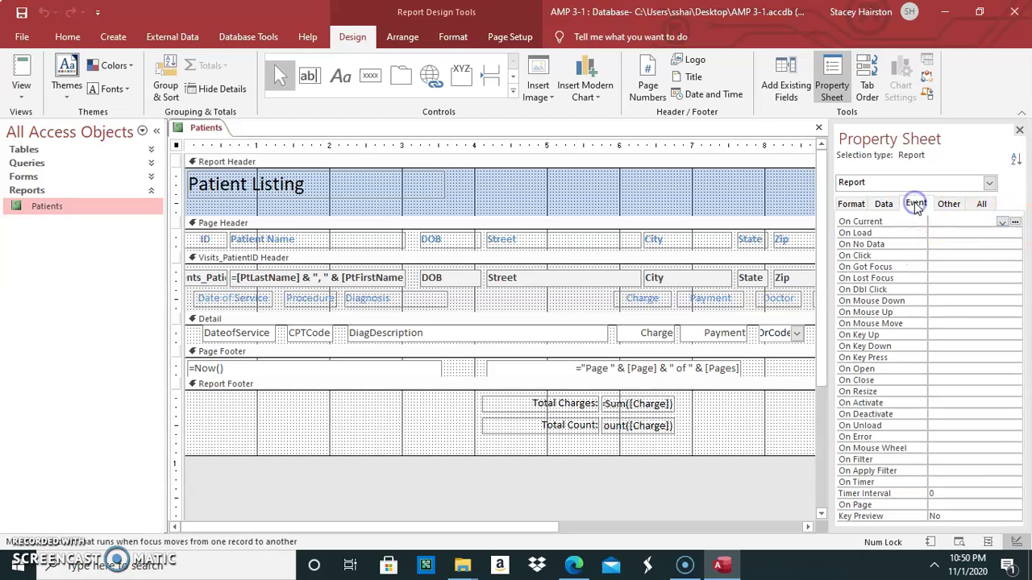
pyautogui.click(883, 204)
pyautogui.click(851, 204)
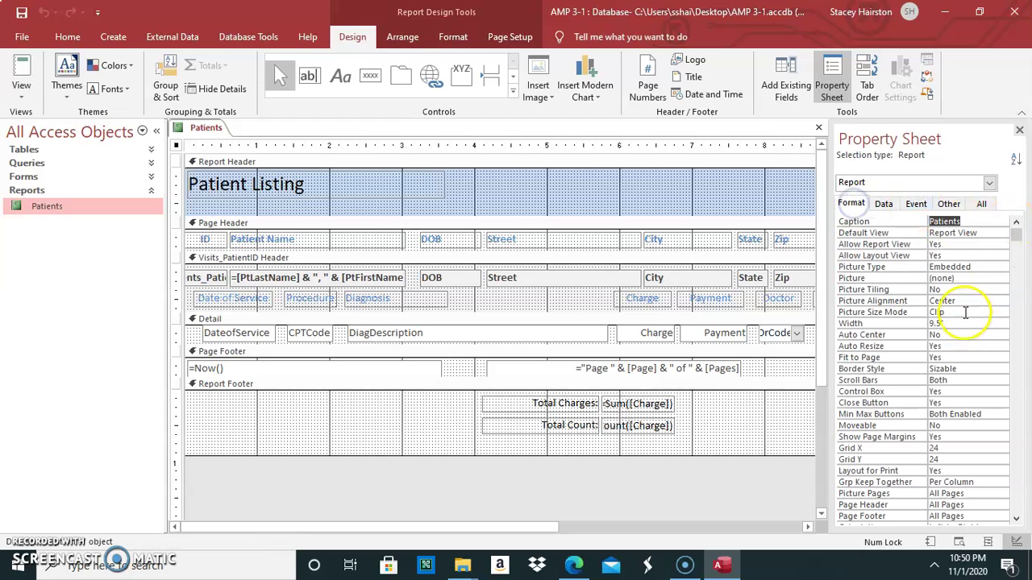
# Step: Look through the remaining Format properties, and close the property sheet and the Patients report
pyautogui.scroll(-1, 965, 312)
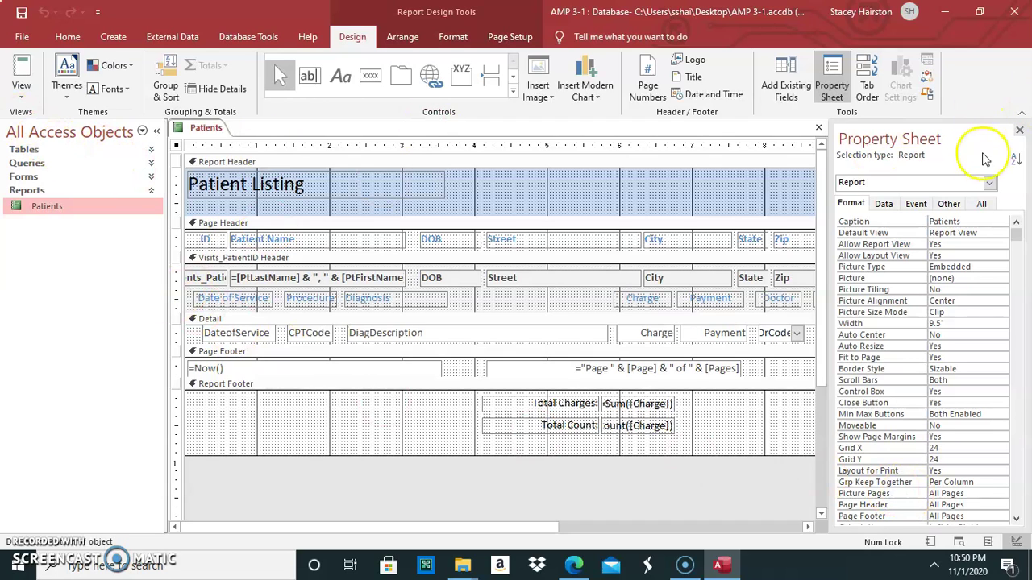
pyautogui.click(1019, 130)
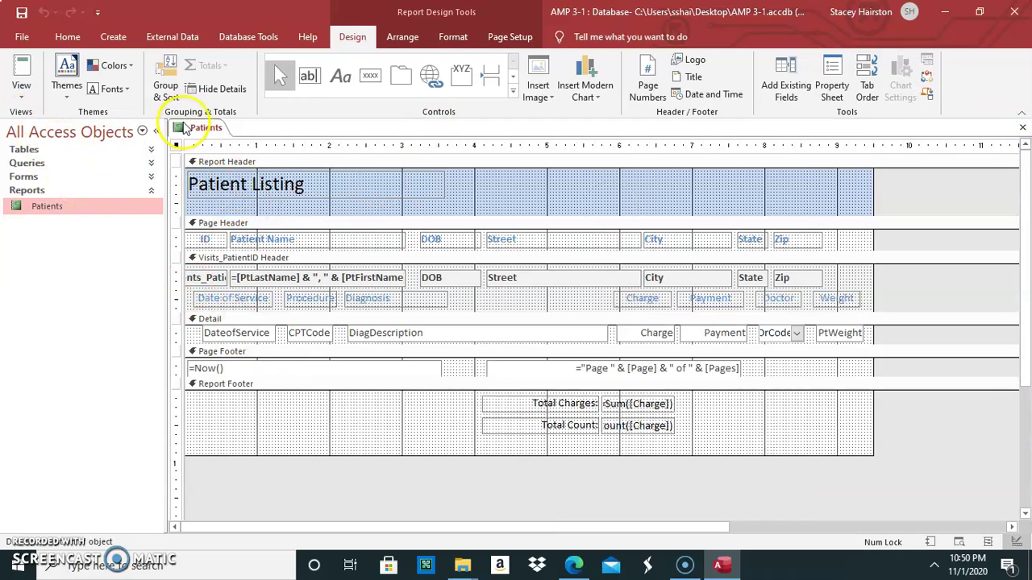
pyautogui.rightClick(201, 128)
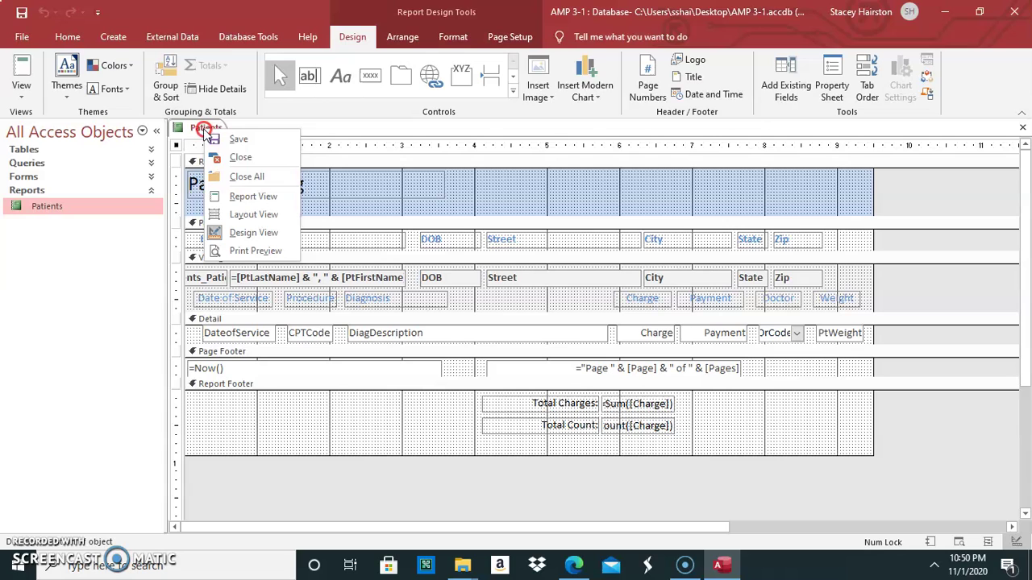
pyautogui.click(243, 177)
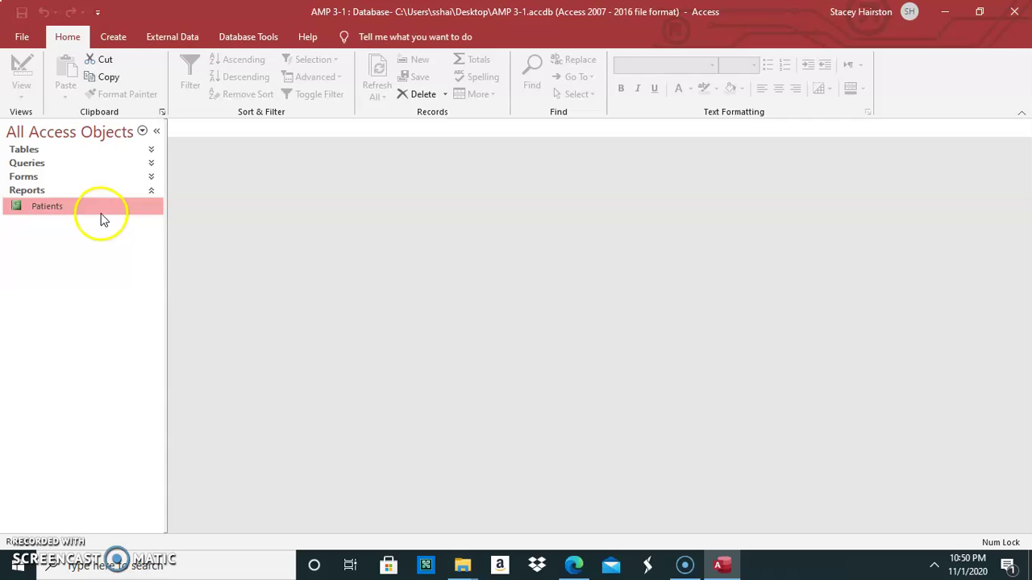
# Step: Start a new report with the Report Wizard and select the Providers table as its source
pyautogui.click(111, 36)
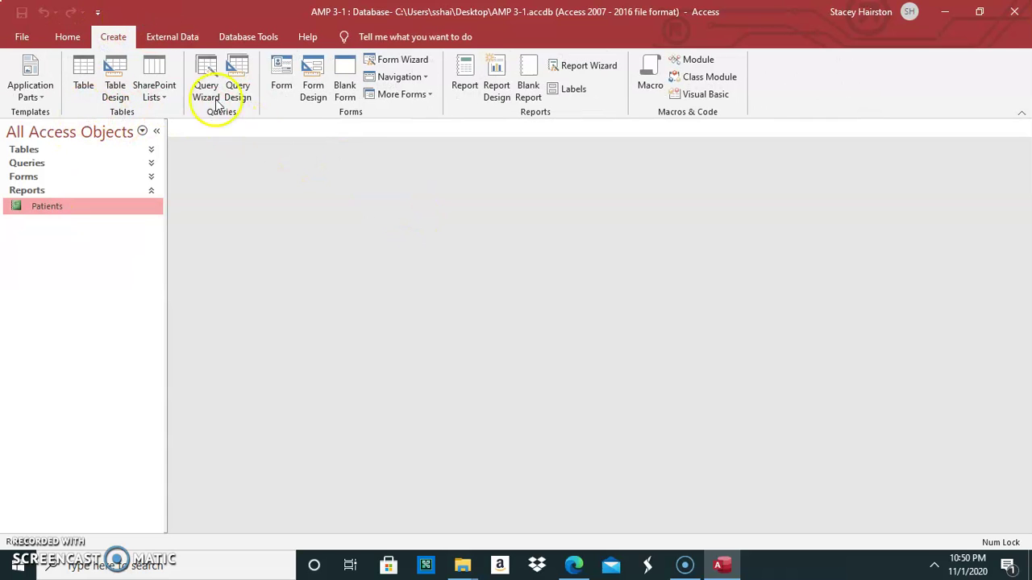
pyautogui.click(579, 68)
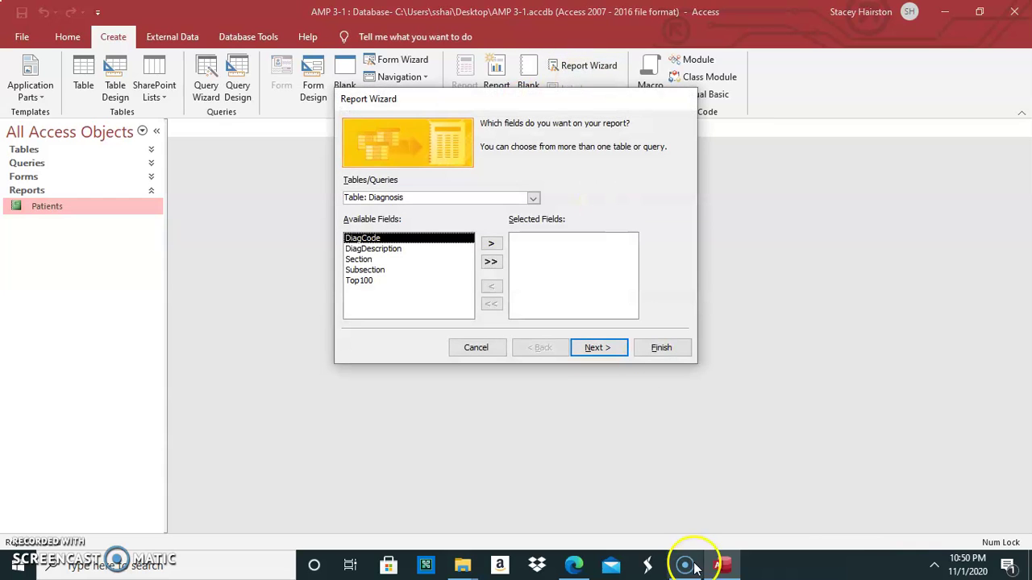
pyautogui.click(533, 198)
pyautogui.click(534, 305)
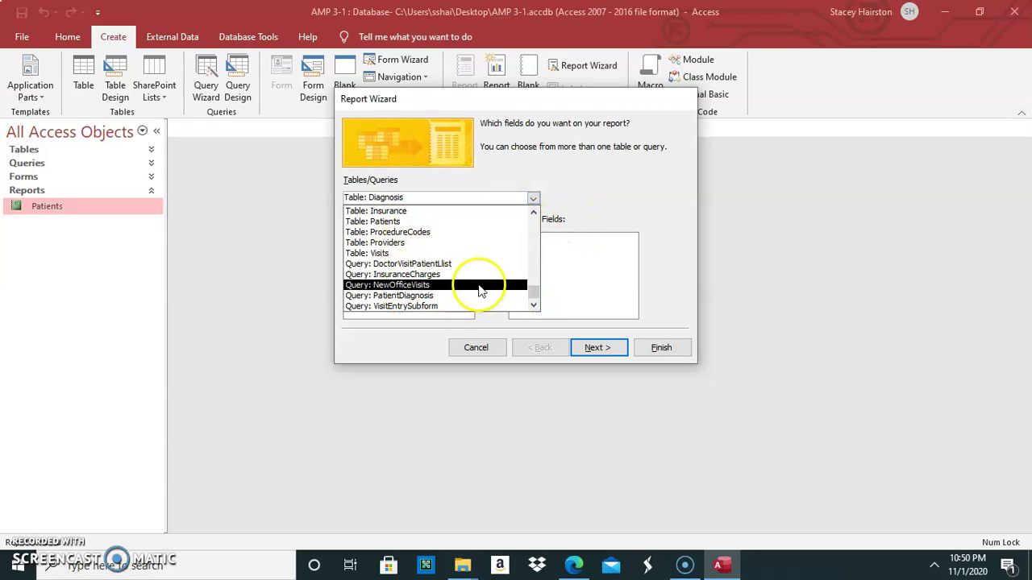
pyautogui.click(526, 265)
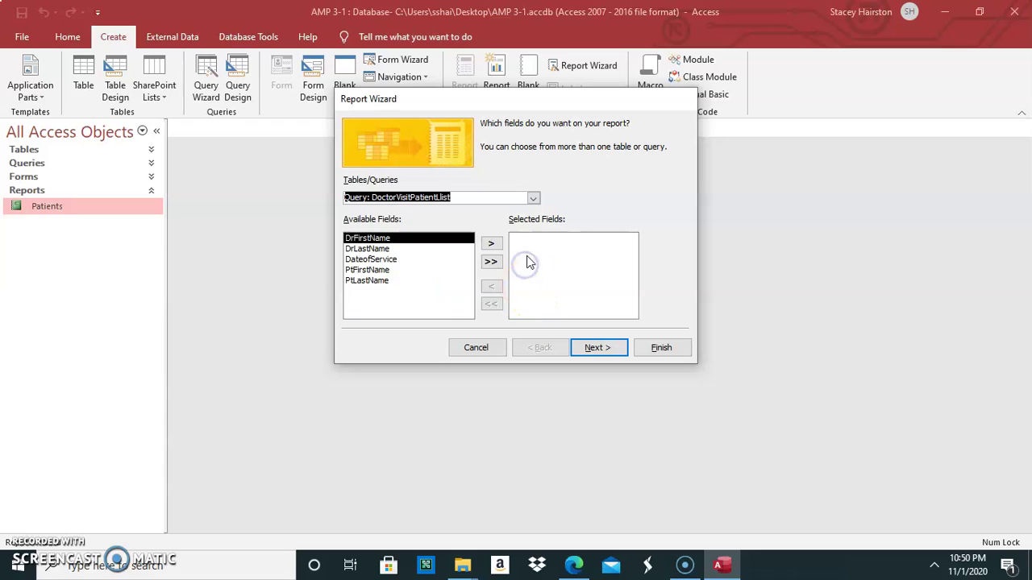
pyautogui.click(531, 198)
pyautogui.click(535, 296)
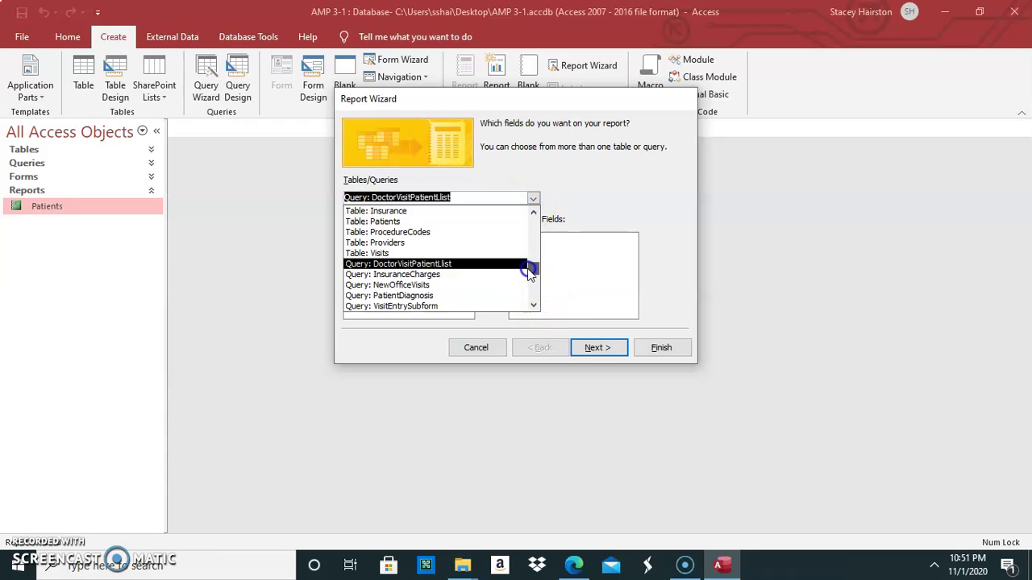
pyautogui.moveTo(529, 274); pyautogui.dragTo(527, 249)
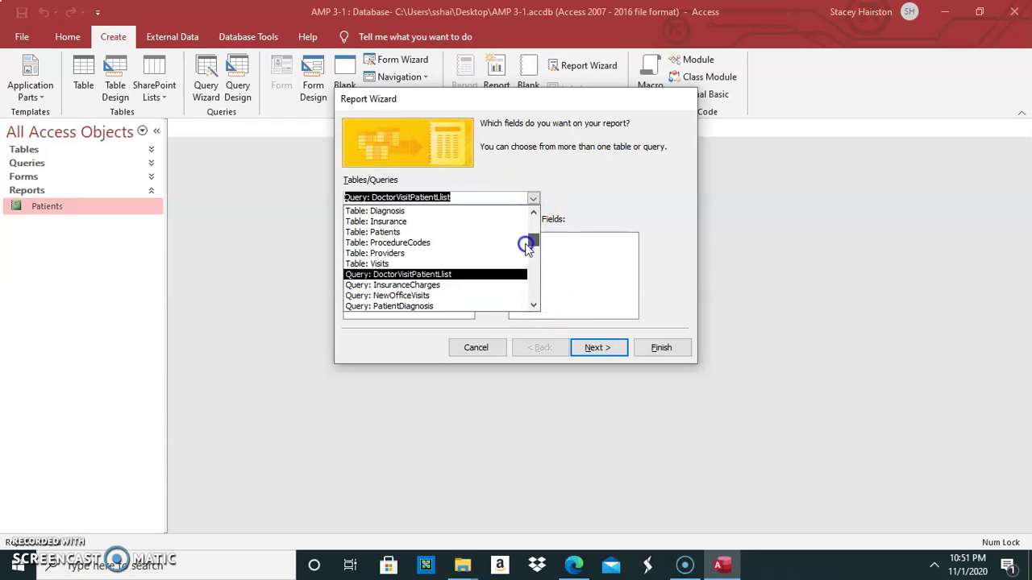
pyautogui.click(386, 254)
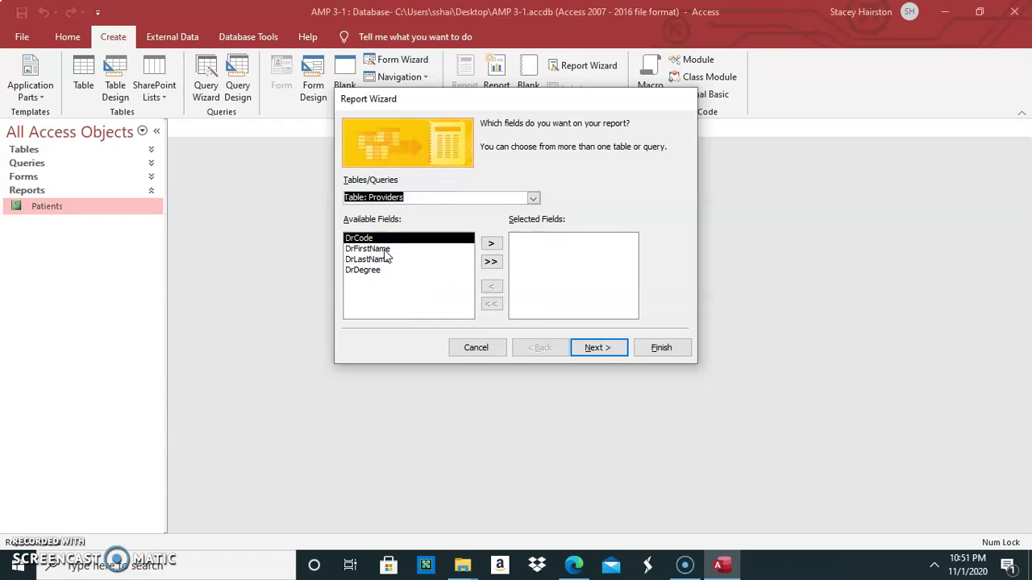
# Step: Add all fields of the Providers table to the report and continue without any grouping levels
pyautogui.click(490, 241)
pyautogui.click(491, 260)
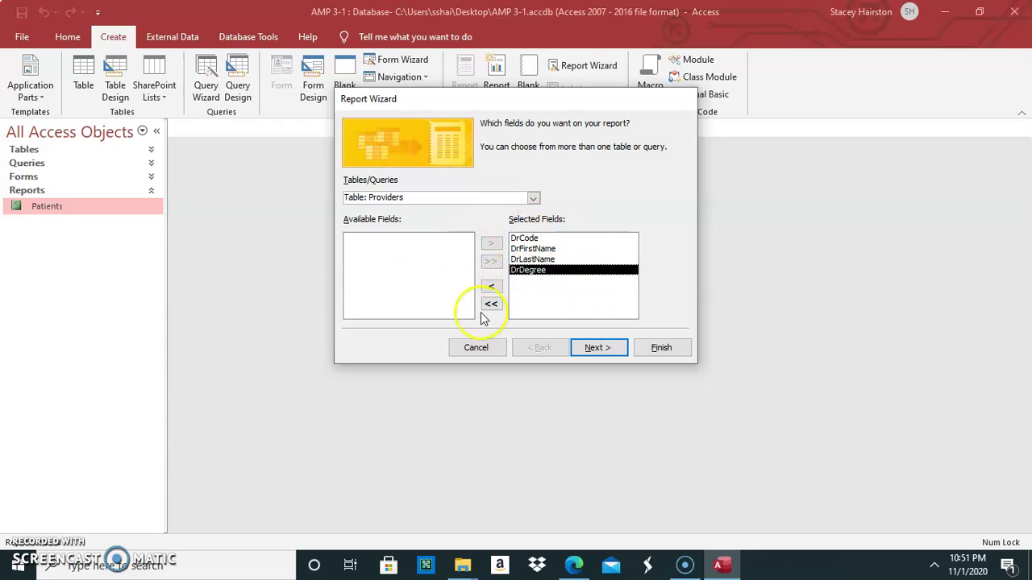
pyautogui.click(600, 347)
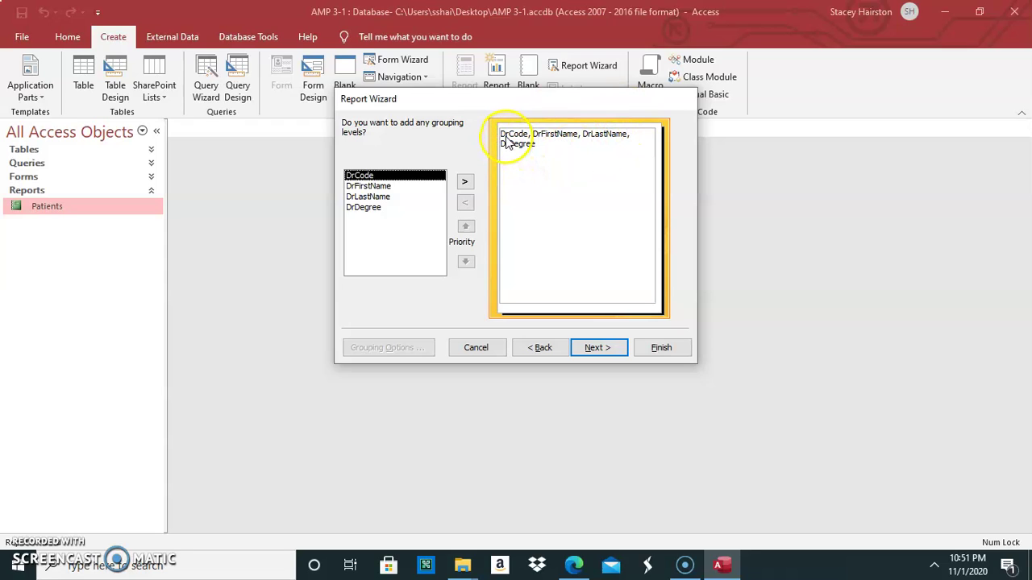
pyautogui.click(596, 348)
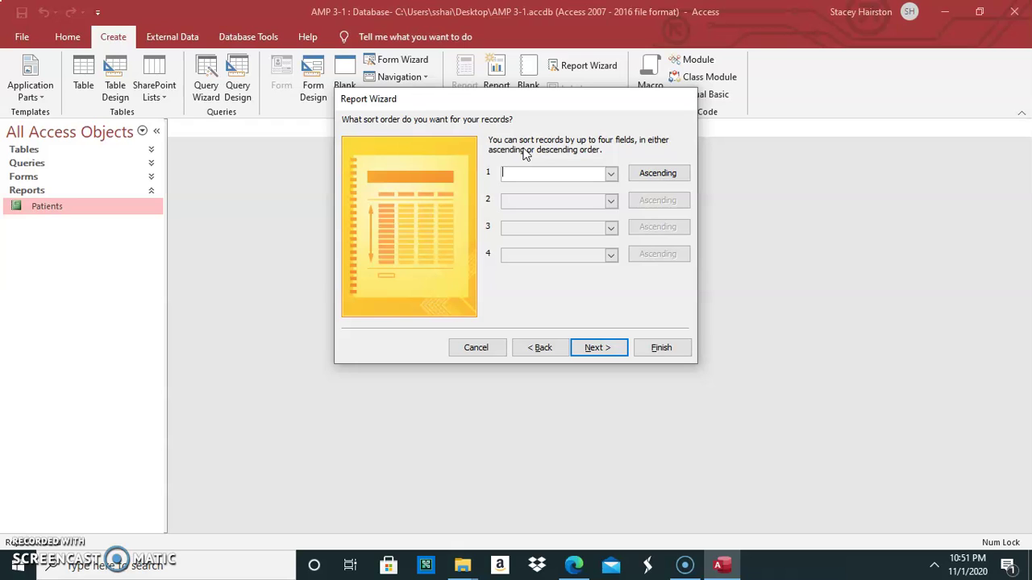
# Step: Sort the report's records by DrLastName in ascending order, with no second sort field
pyautogui.click(610, 174)
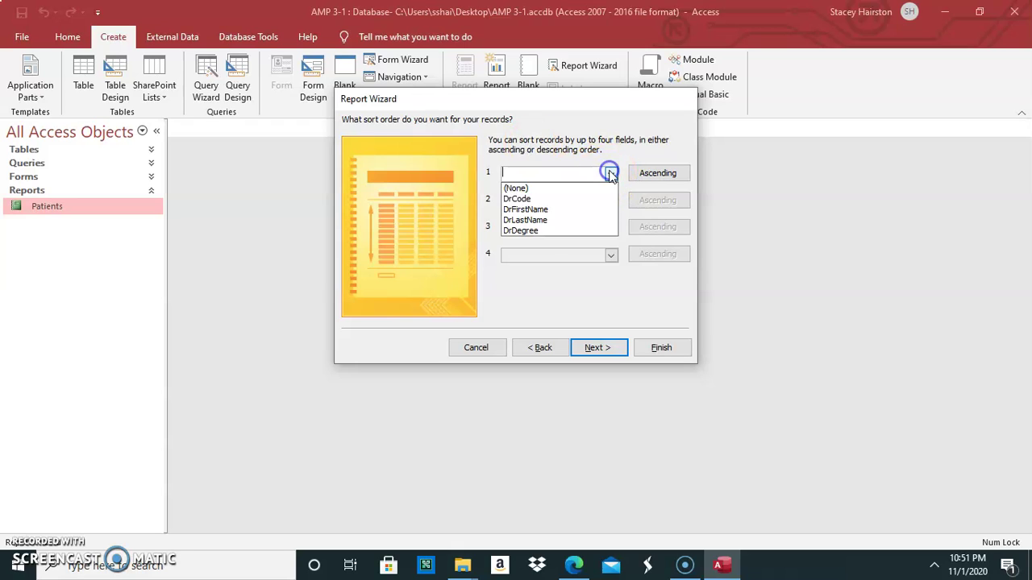
pyautogui.click(549, 219)
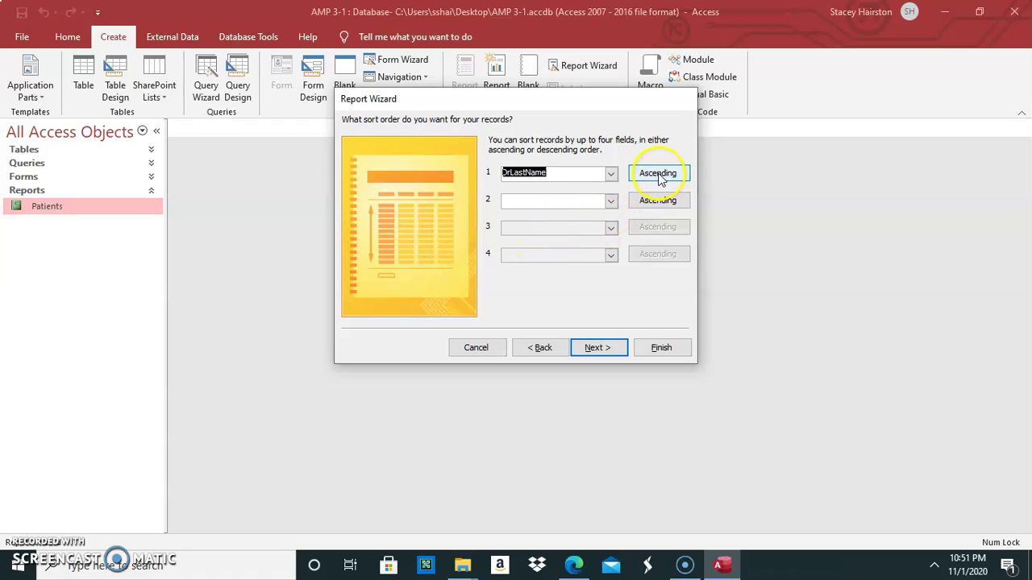
pyautogui.click(610, 201)
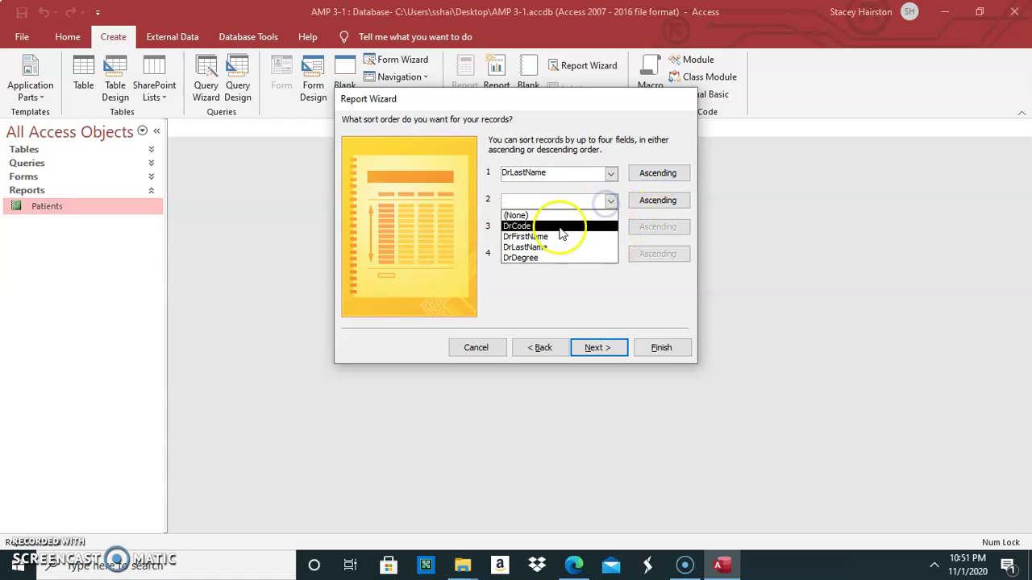
pyautogui.click(629, 311)
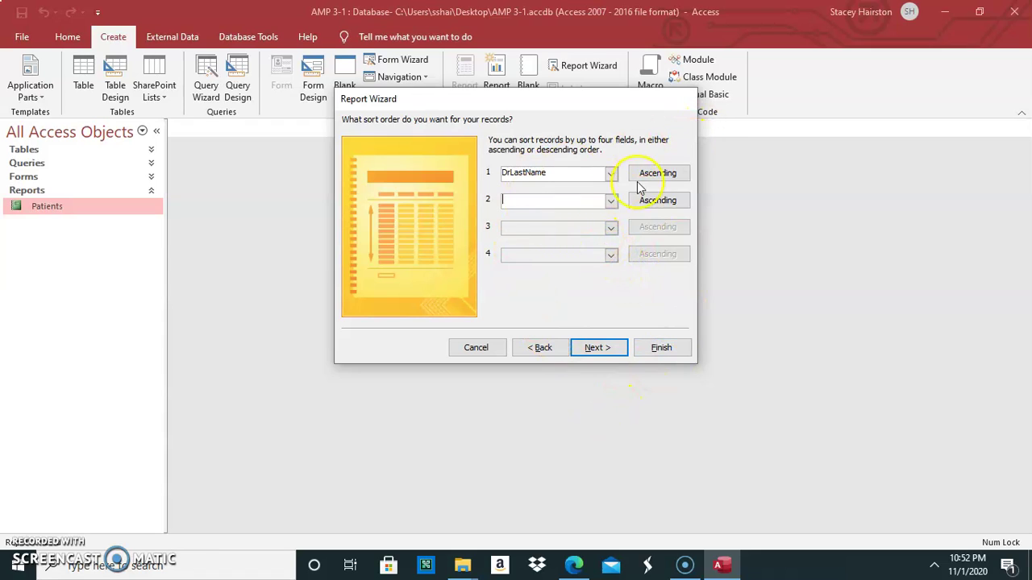
pyautogui.click(601, 355)
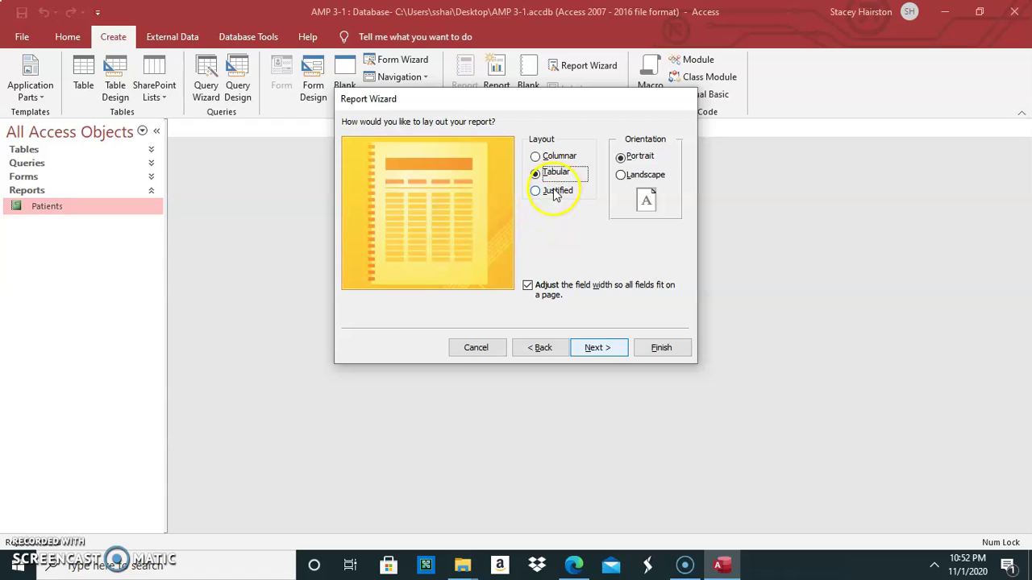
# Step: Compare the Columnar, Tabular and Justified layouts, and choose Columnar with Portrait orientation for the report
pyautogui.click(536, 157)
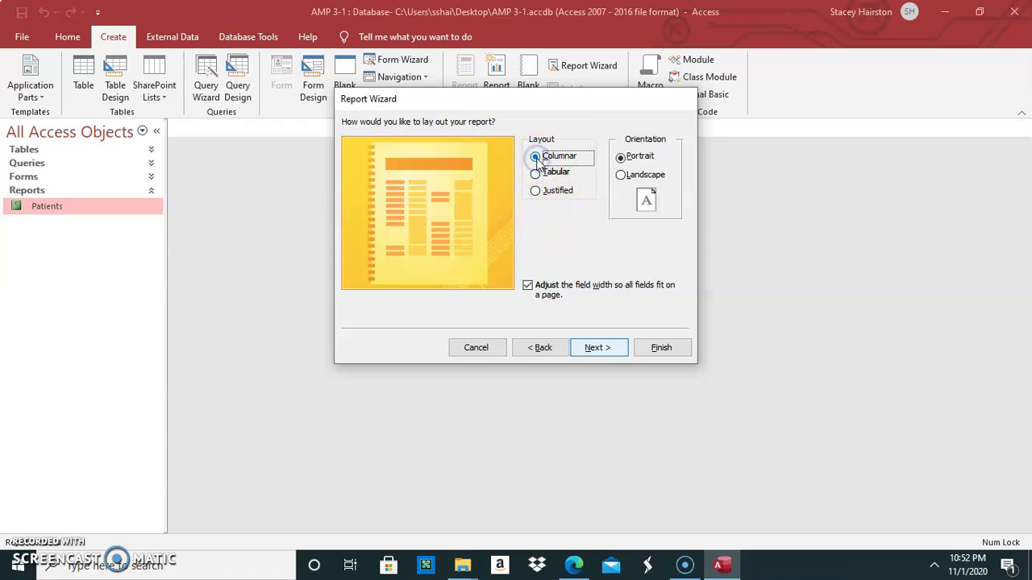
pyautogui.click(536, 175)
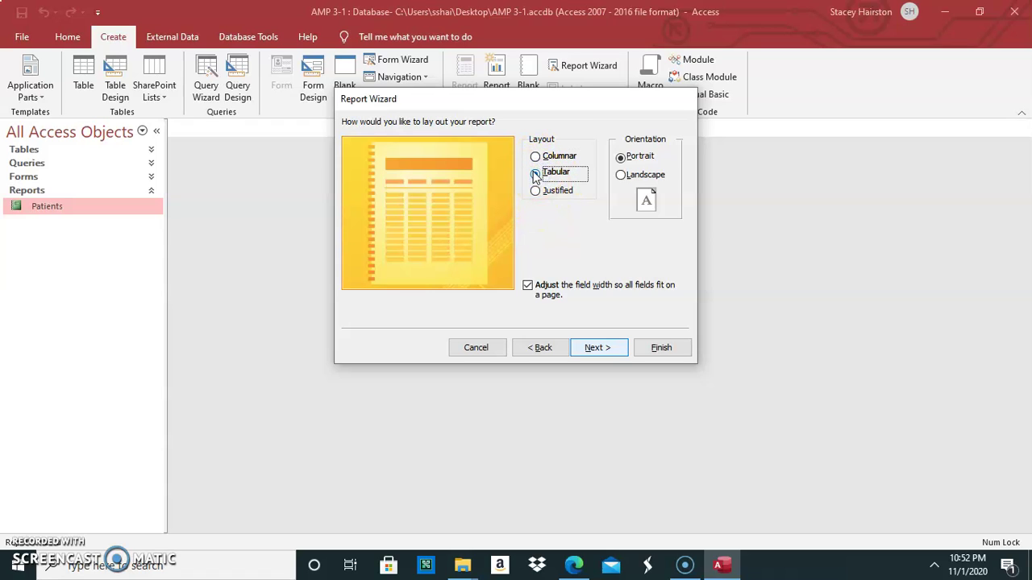
pyautogui.click(536, 192)
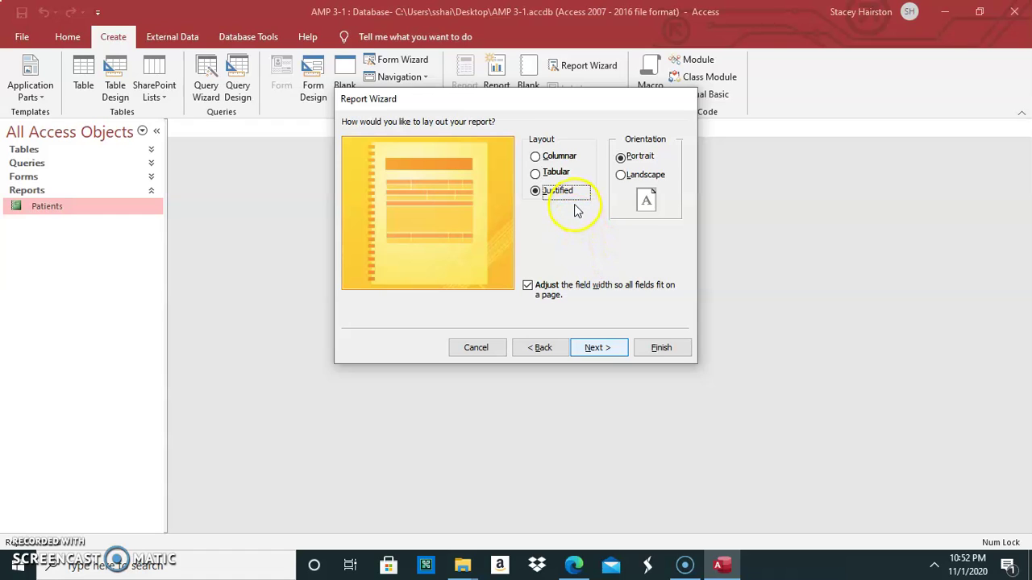
pyautogui.click(536, 157)
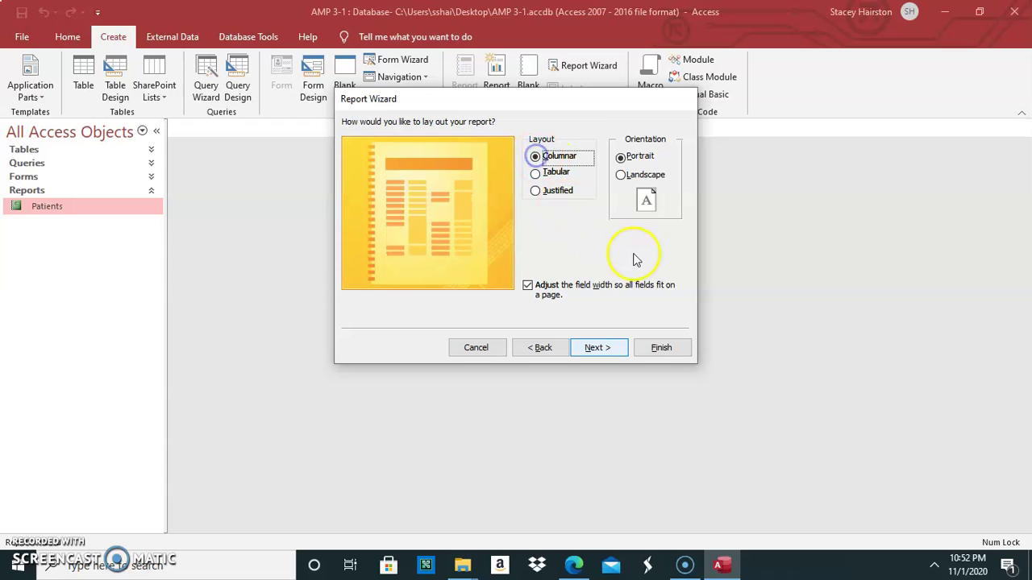
pyautogui.click(598, 349)
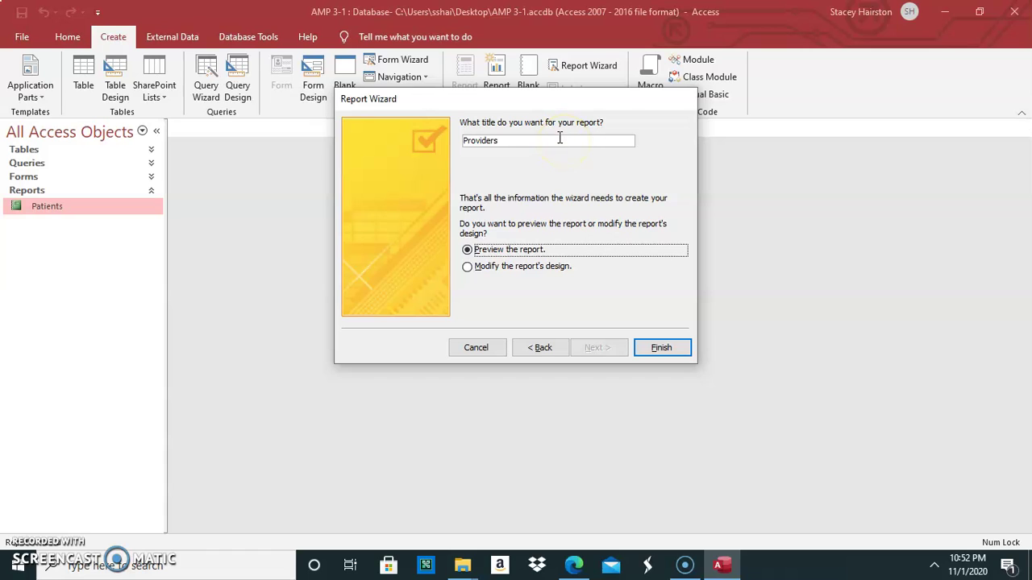
# Step: Finish the wizard with the report titled Providers and look through the provider records in its preview
pyautogui.click(513, 140)
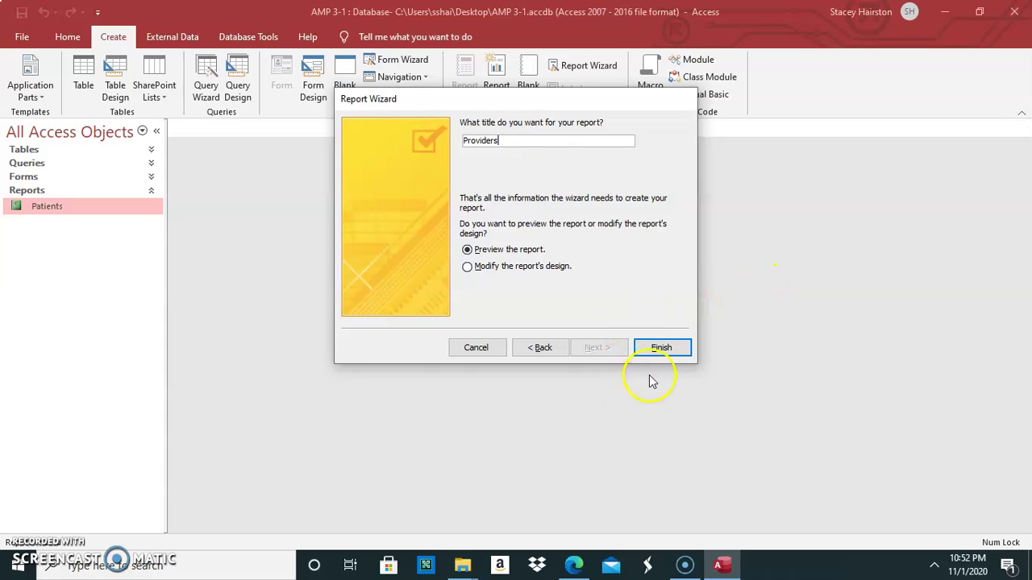
pyautogui.click(668, 347)
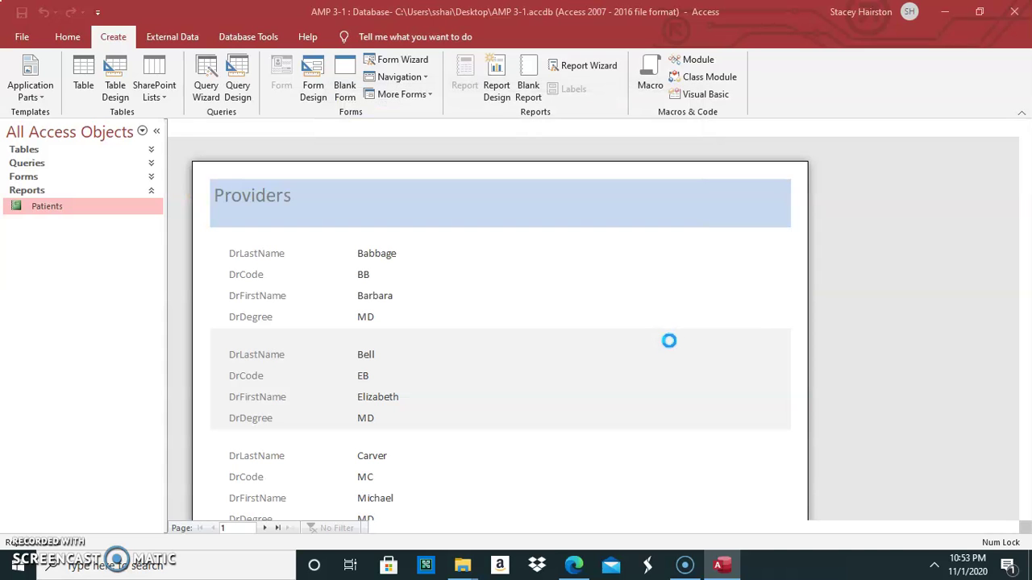
pyautogui.scroll(-1, 456, 325)
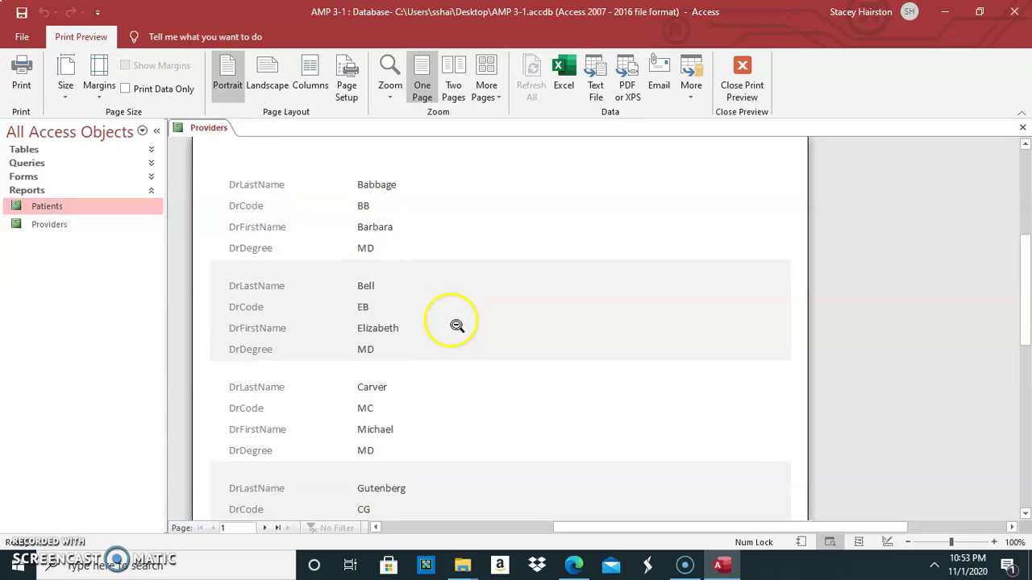
pyautogui.scroll(2, 456, 325)
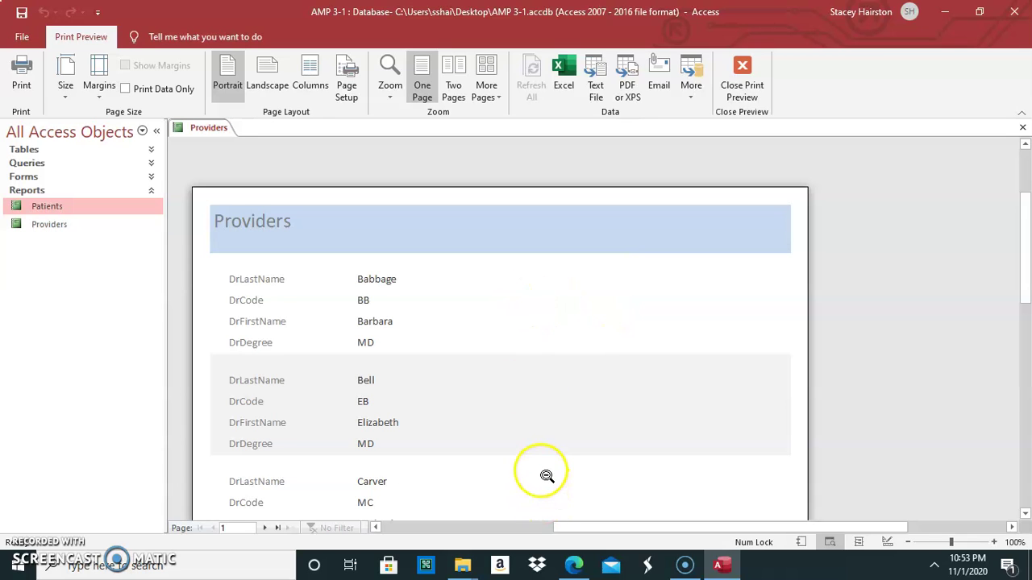
pyautogui.scroll(-1, 546, 475)
pyautogui.scroll(-20, 345, 242)
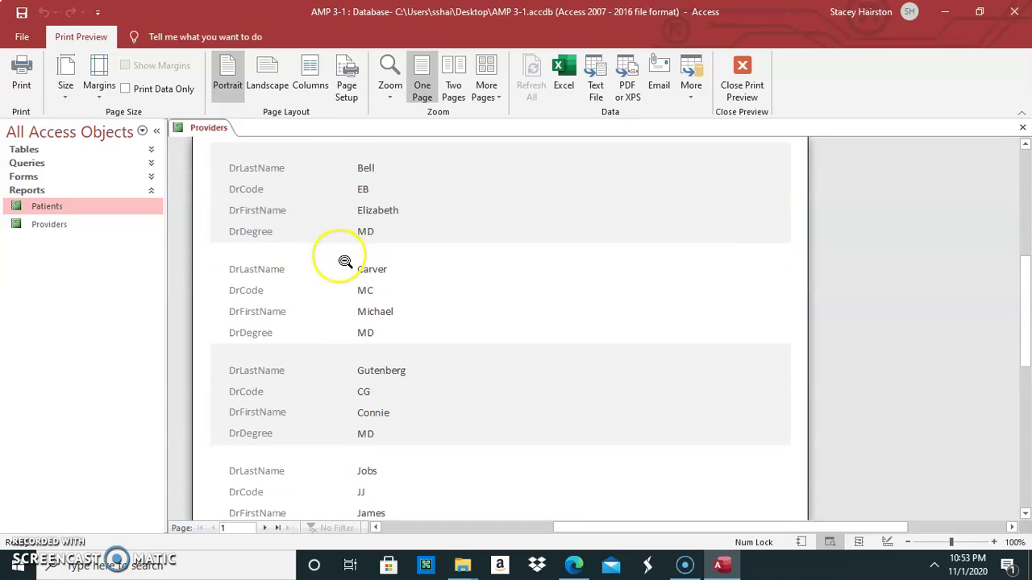
pyautogui.scroll(20, 350, 307)
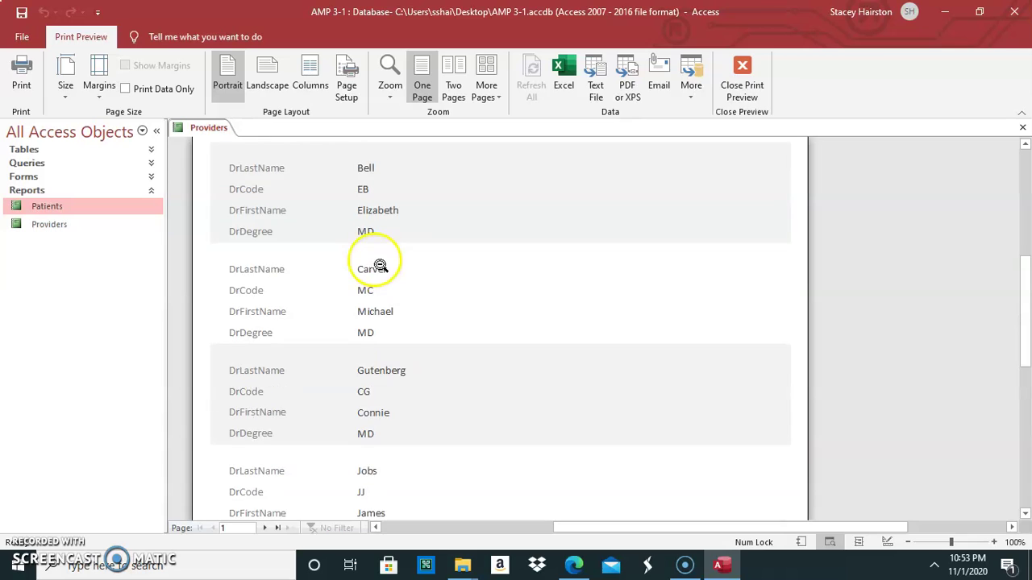
pyautogui.scroll(4, 378, 231)
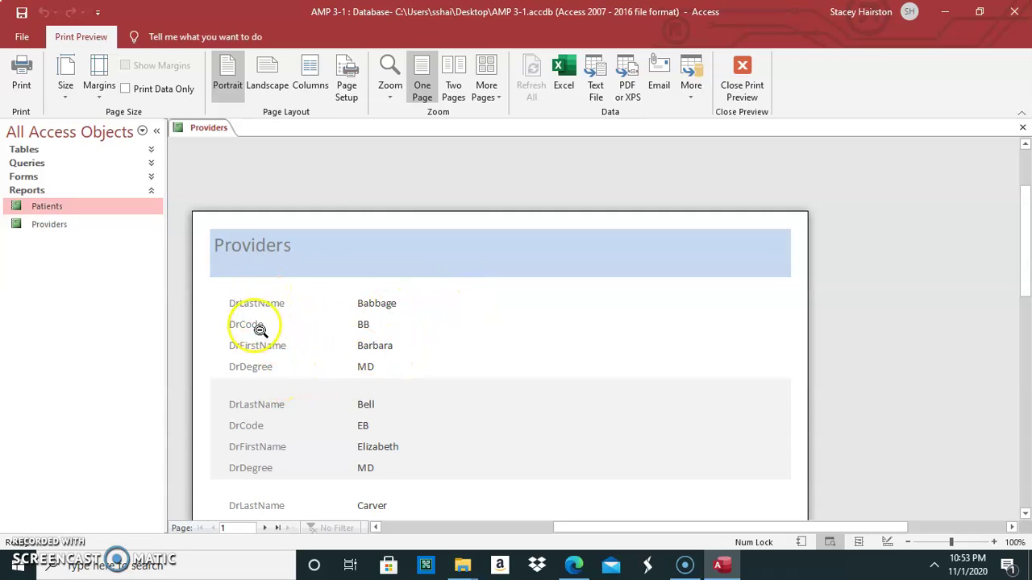
# Step: Switch the Providers report from Print Preview to Design View
pyautogui.doubleClick(73, 225)
pyautogui.click(199, 129)
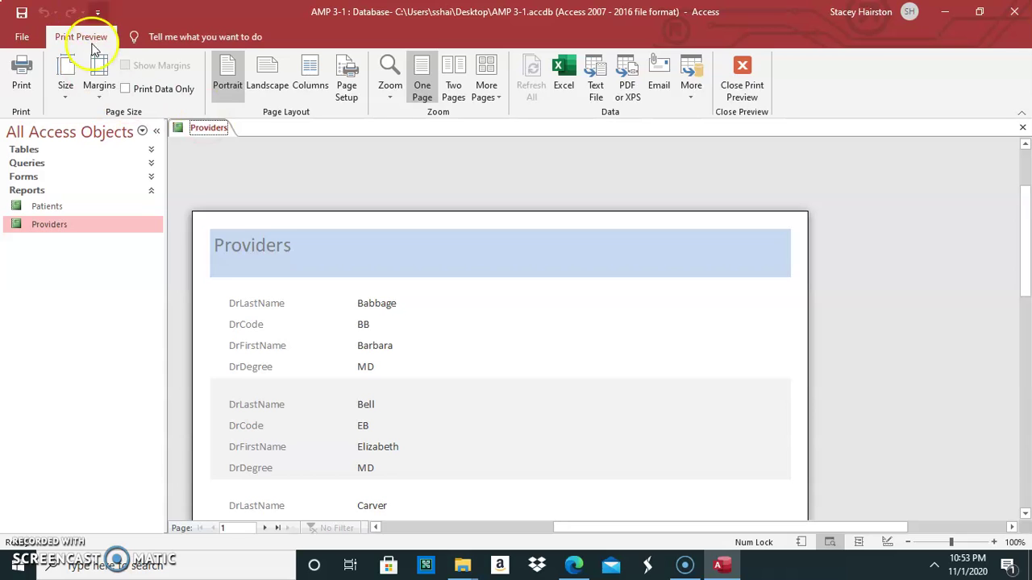
pyautogui.click(37, 227)
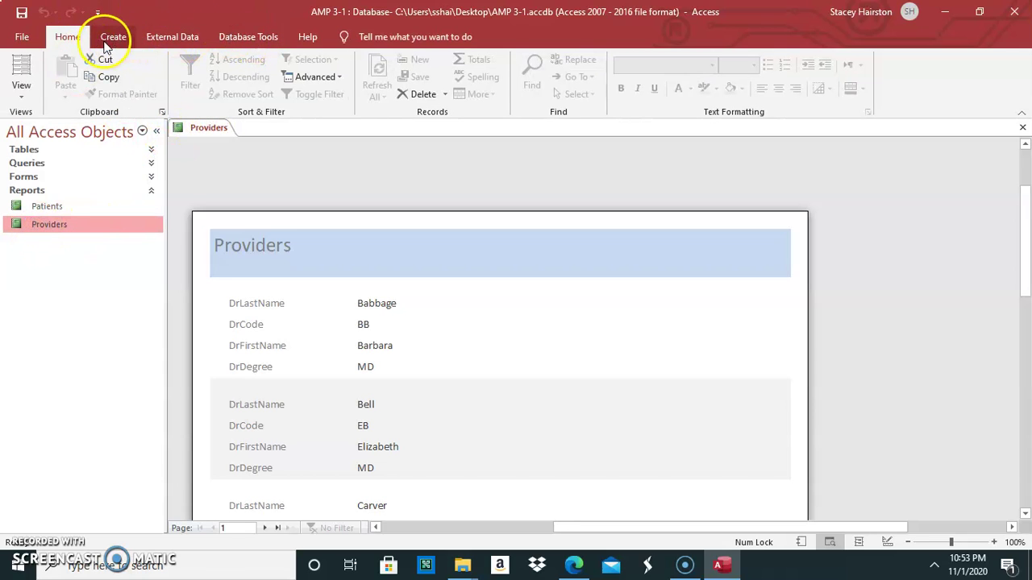
pyautogui.click(21, 90)
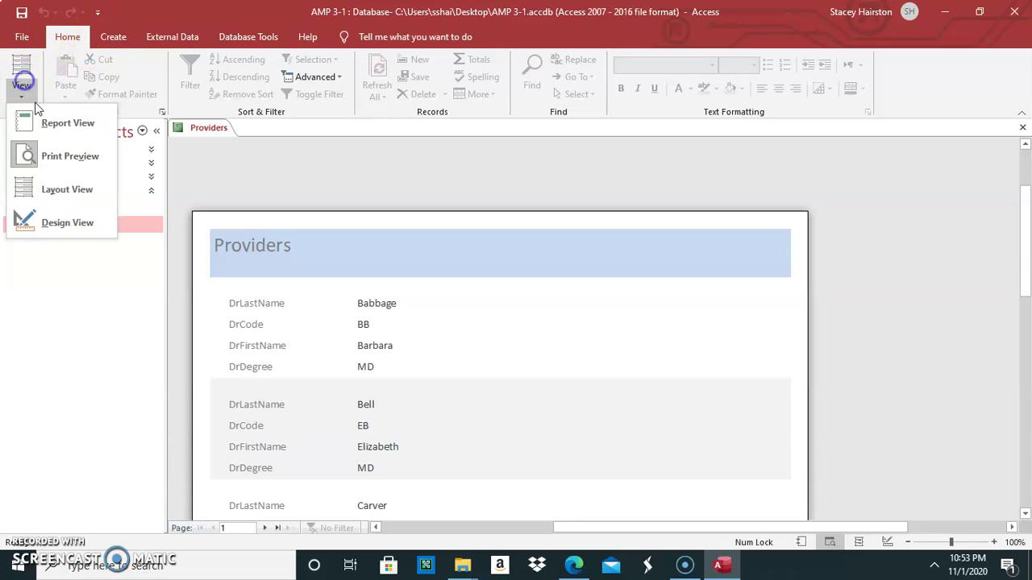
pyautogui.click(54, 224)
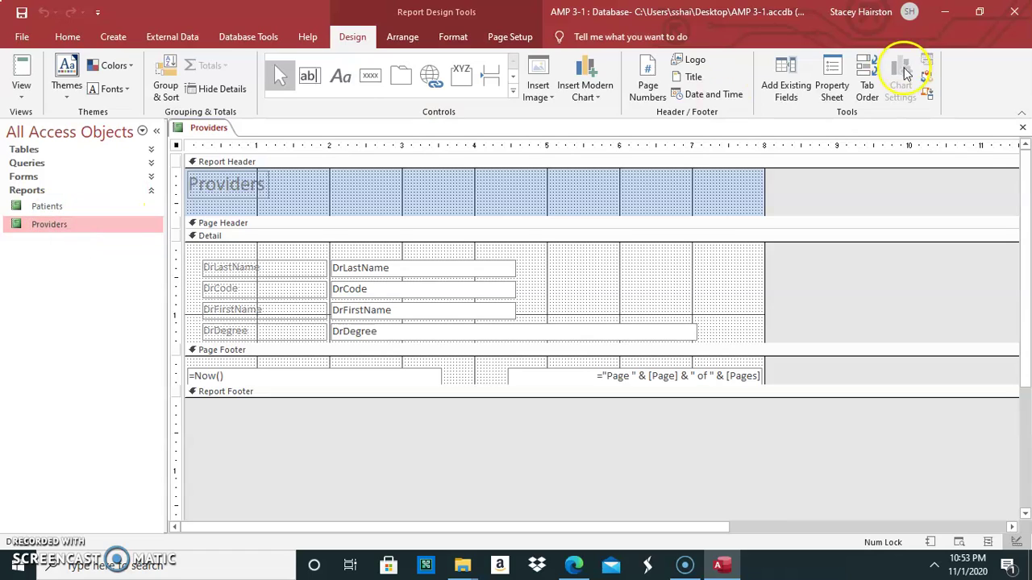
# Step: Show the Group, Sort, and Total options for the Providers report and switch it to Layout View
pyautogui.click(167, 96)
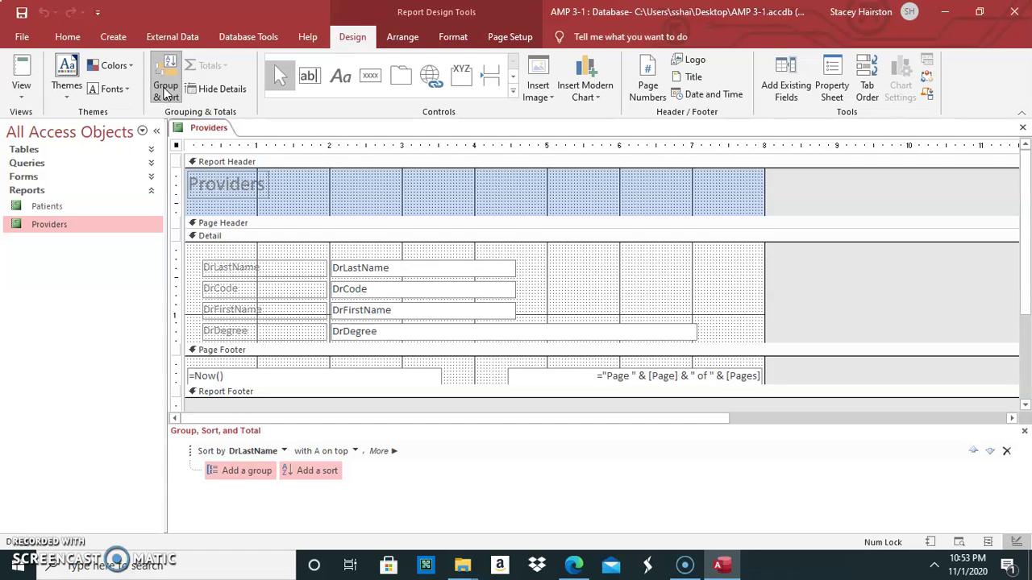
pyautogui.click(21, 90)
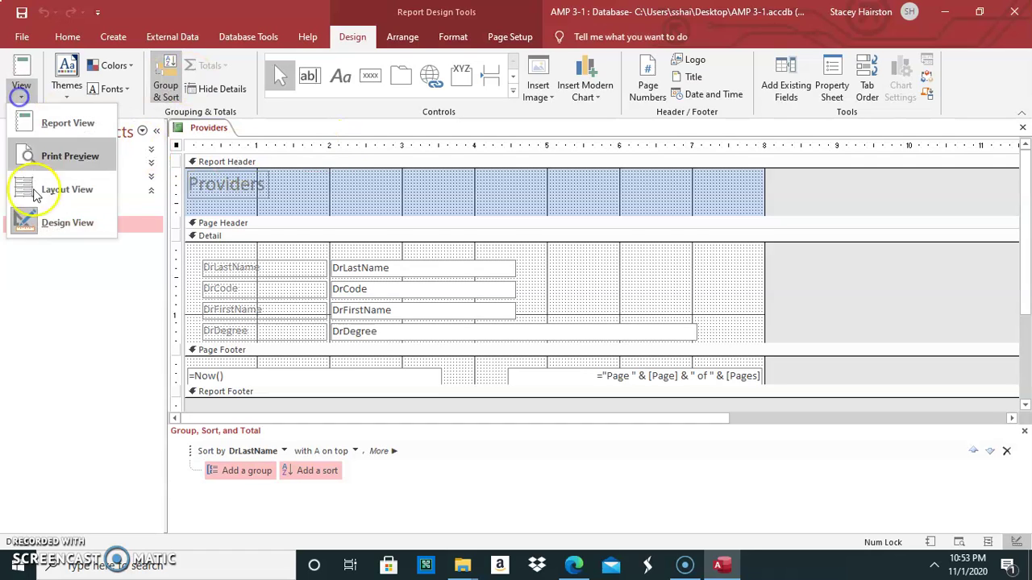
pyautogui.click(40, 189)
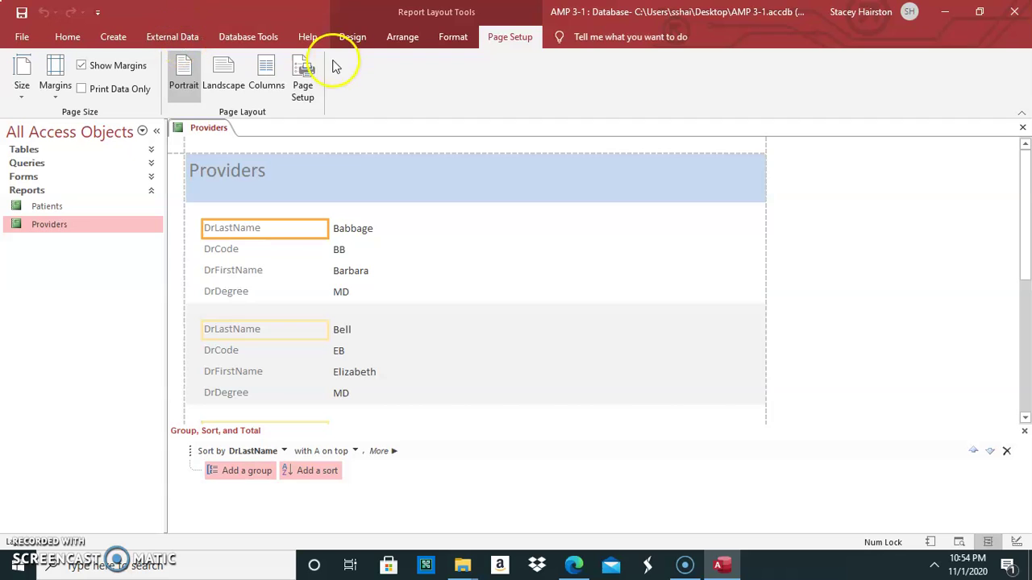
# Step: Apply a Stacked layout to the DrLastName label and field in the report
pyautogui.click(349, 37)
pyautogui.click(397, 39)
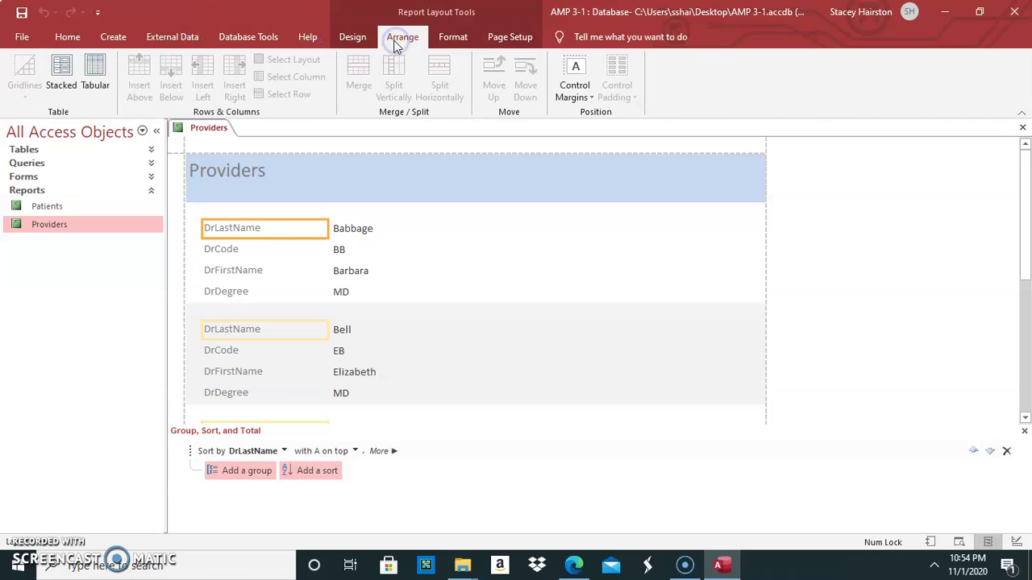
pyautogui.click(60, 68)
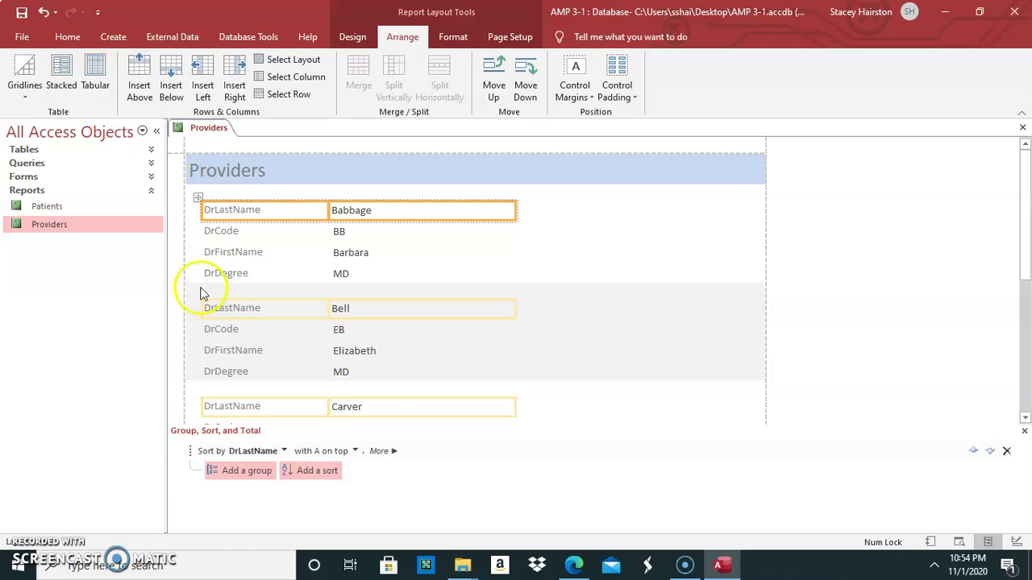
# Step: Add a second sort level without choosing a field, and insert an empty layout column to the right of the DrLastName field
pyautogui.click(299, 472)
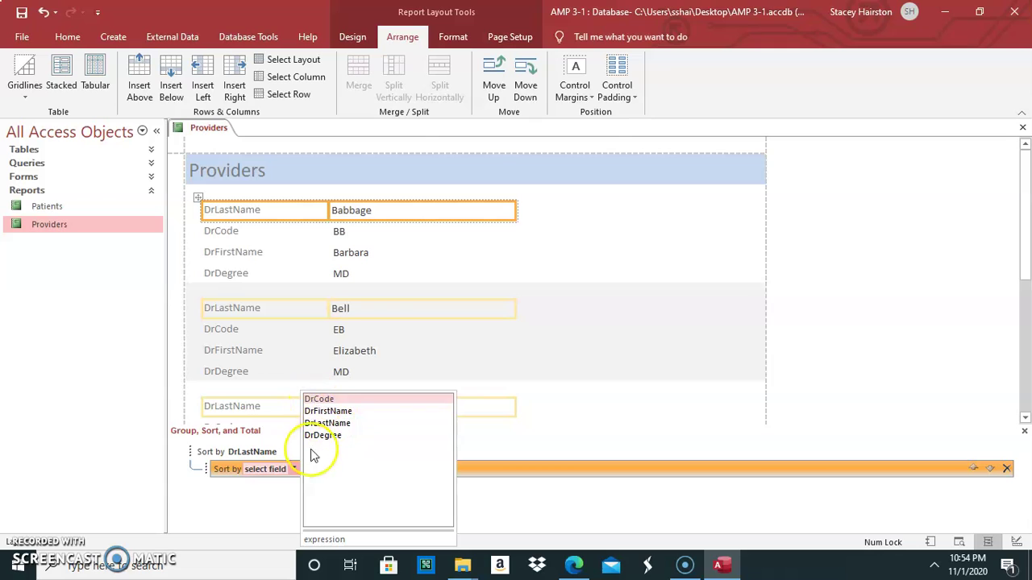
pyautogui.click(270, 500)
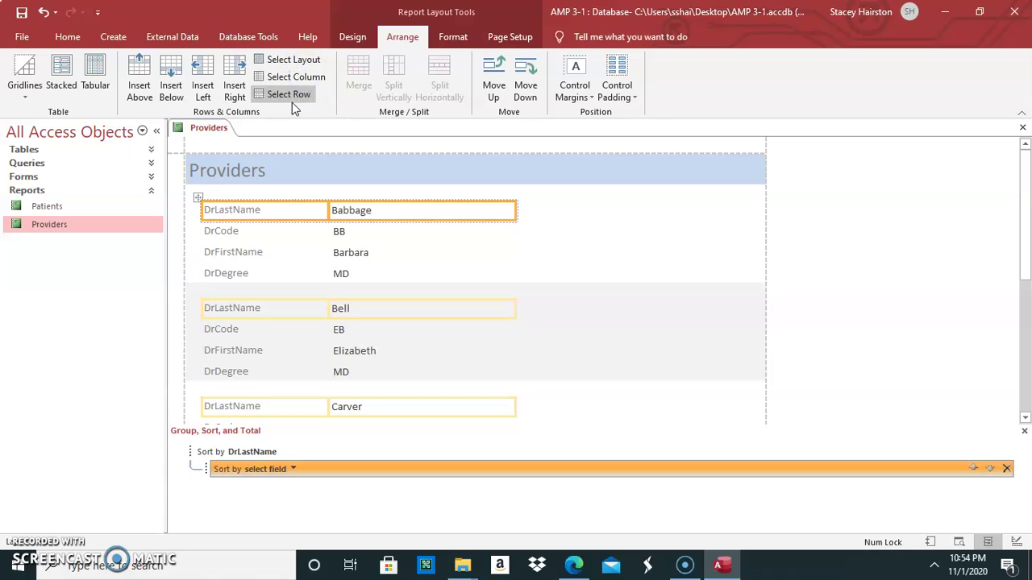
pyautogui.click(239, 95)
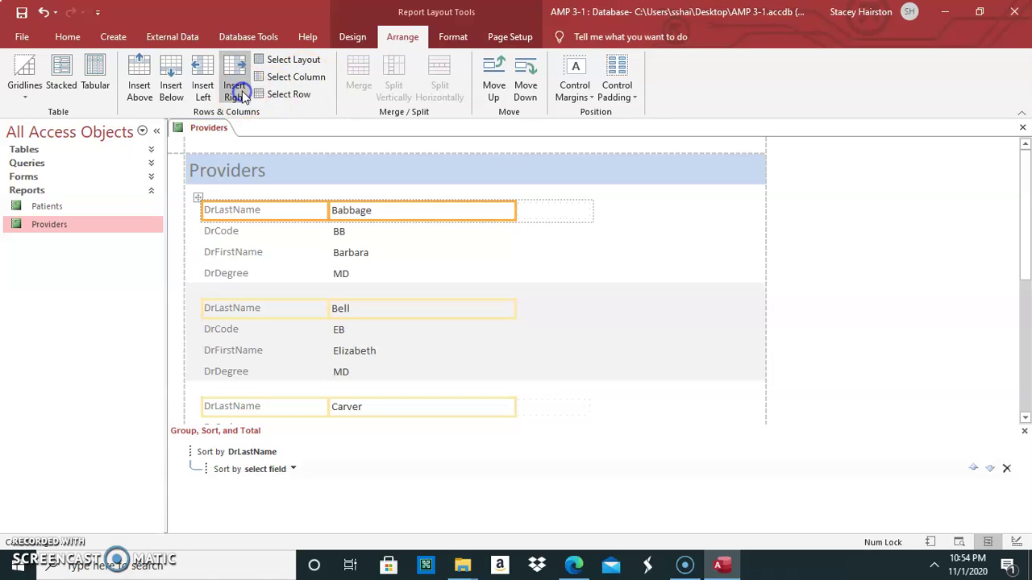
pyautogui.click(551, 211)
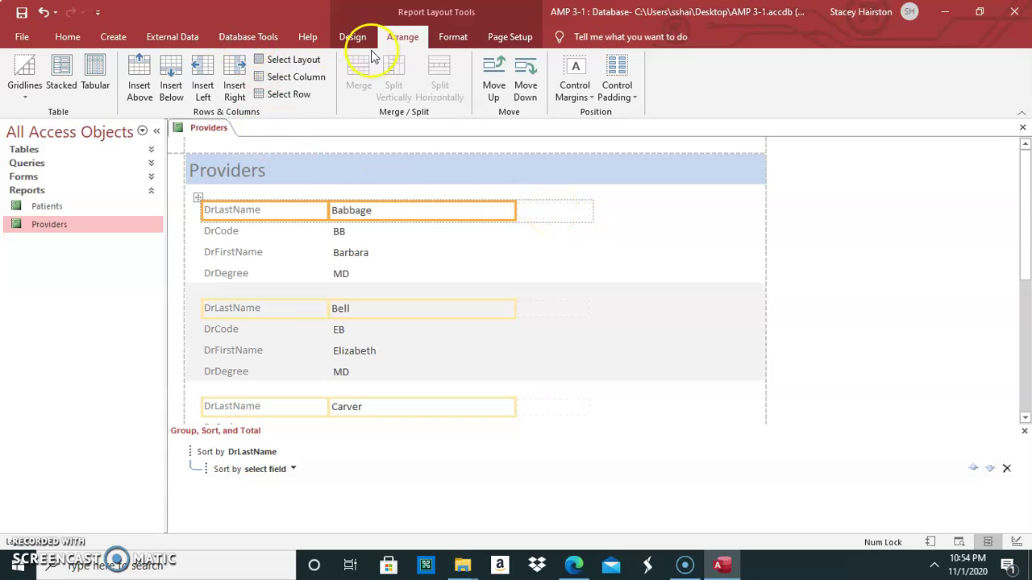
# Step: Format the Providers title in the report header as bold and underlined
pyautogui.click(452, 37)
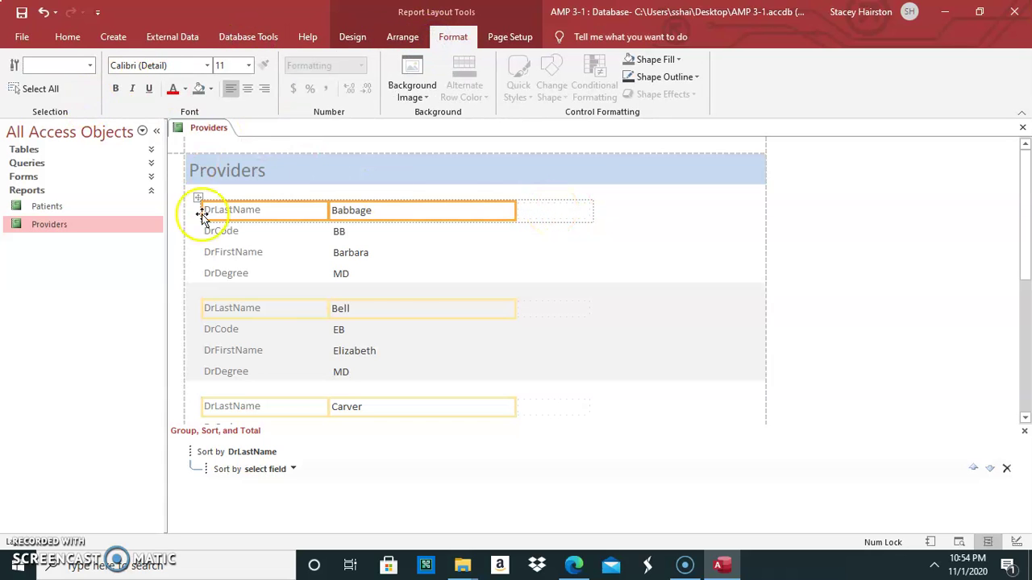
pyautogui.click(228, 168)
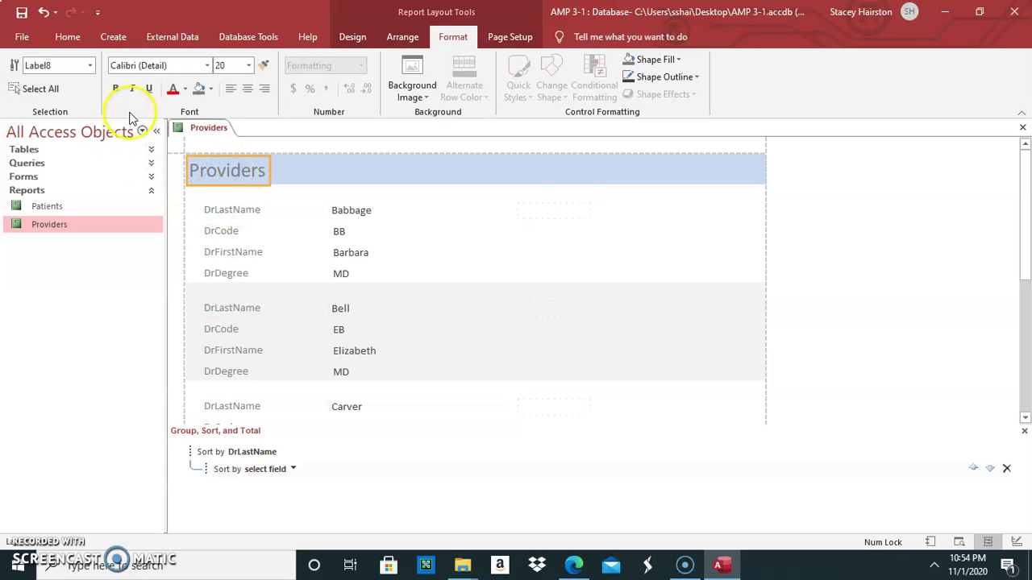
pyautogui.click(115, 88)
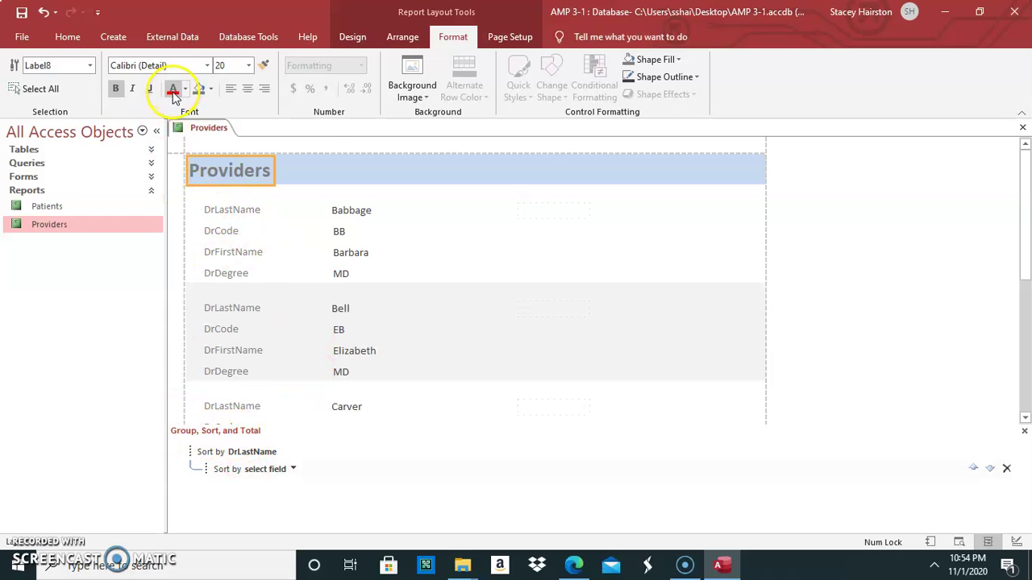
pyautogui.click(149, 88)
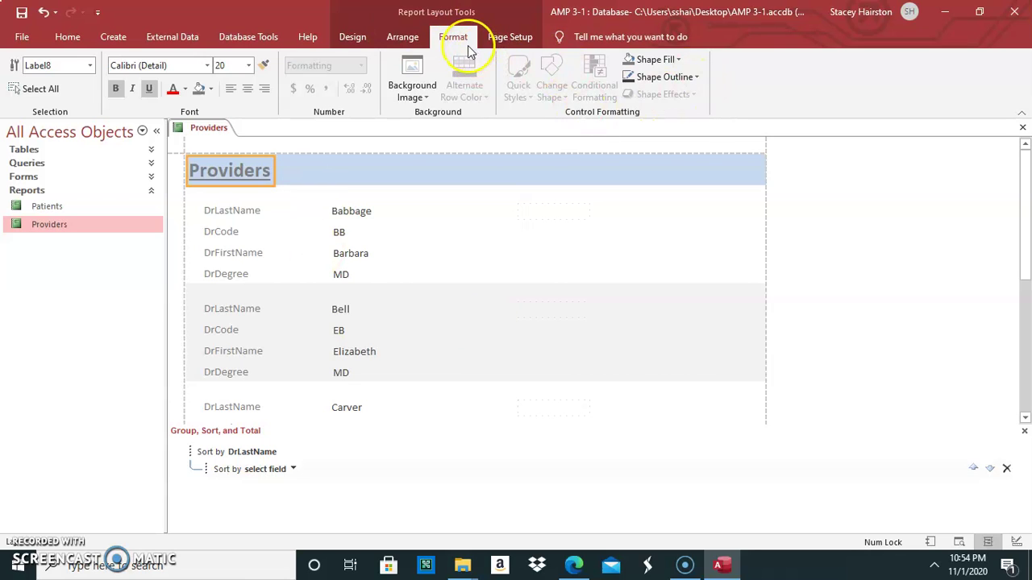
# Step: Show the Providers report in Print Preview and look through its records down to the page footer
pyautogui.click(399, 36)
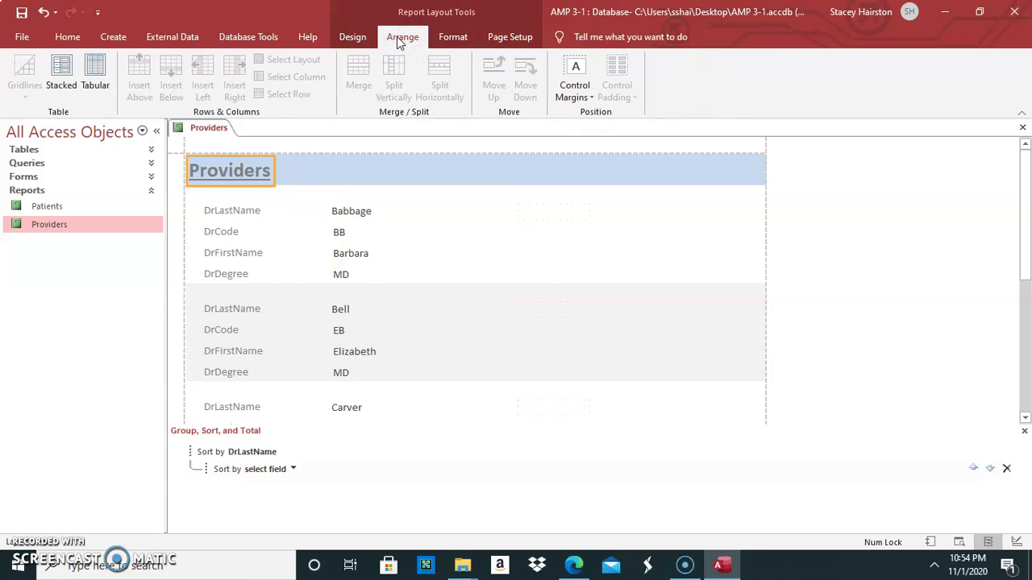
pyautogui.click(355, 38)
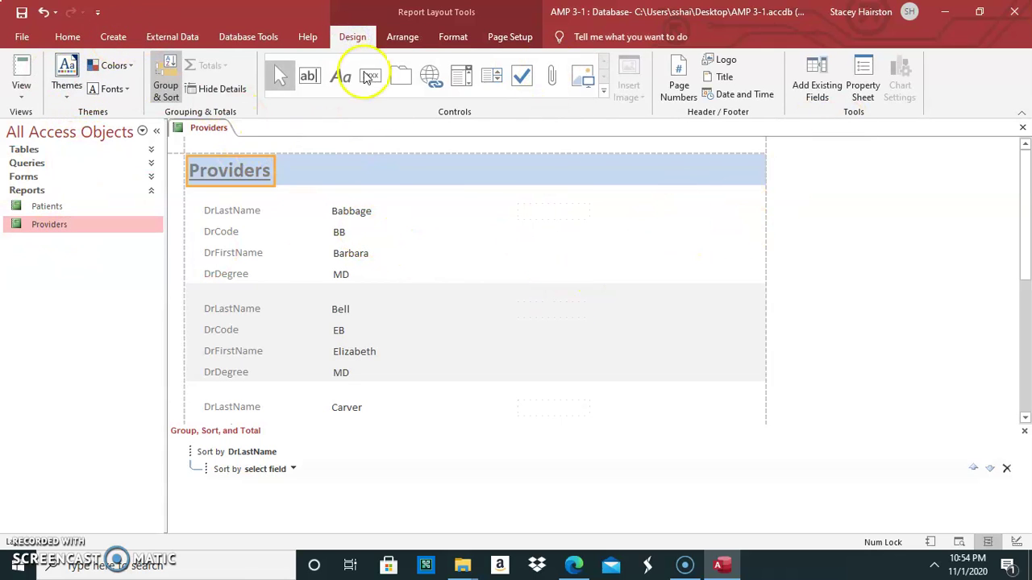
pyautogui.click(16, 96)
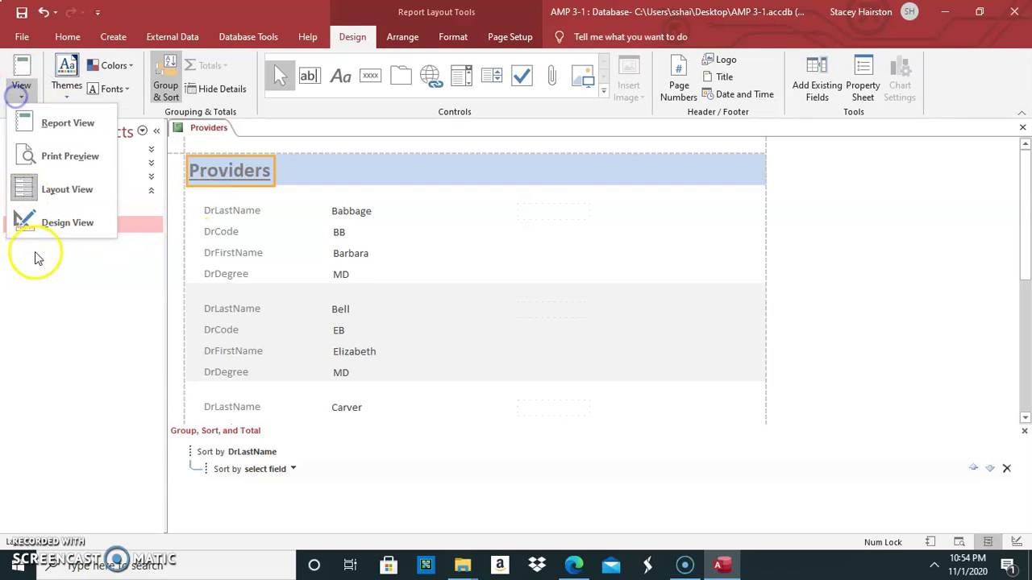
pyautogui.click(64, 155)
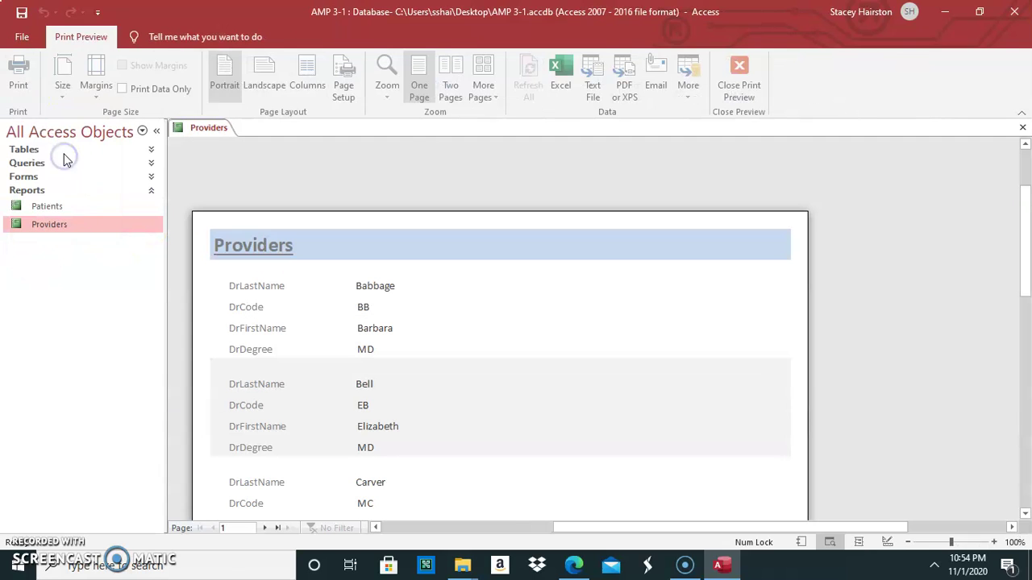
pyautogui.scroll(-3, 373, 329)
pyautogui.scroll(3, 369, 324)
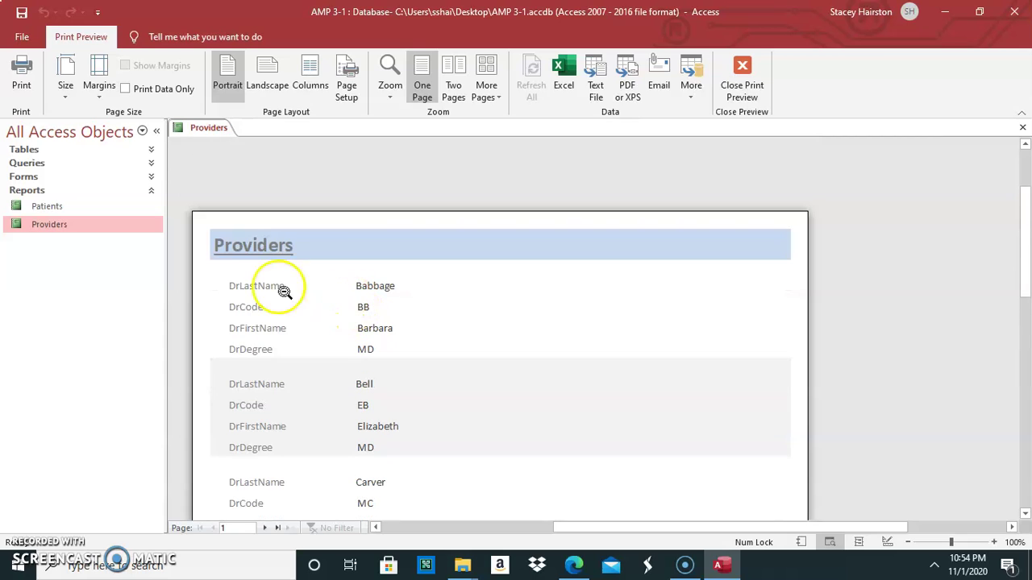
pyautogui.scroll(-10, 428, 349)
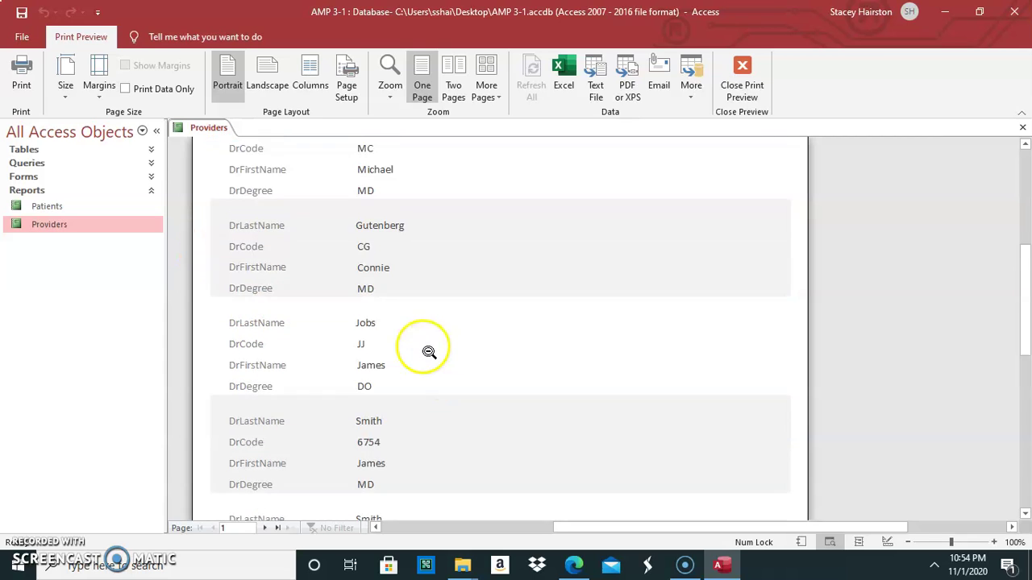
pyautogui.scroll(10, 399, 310)
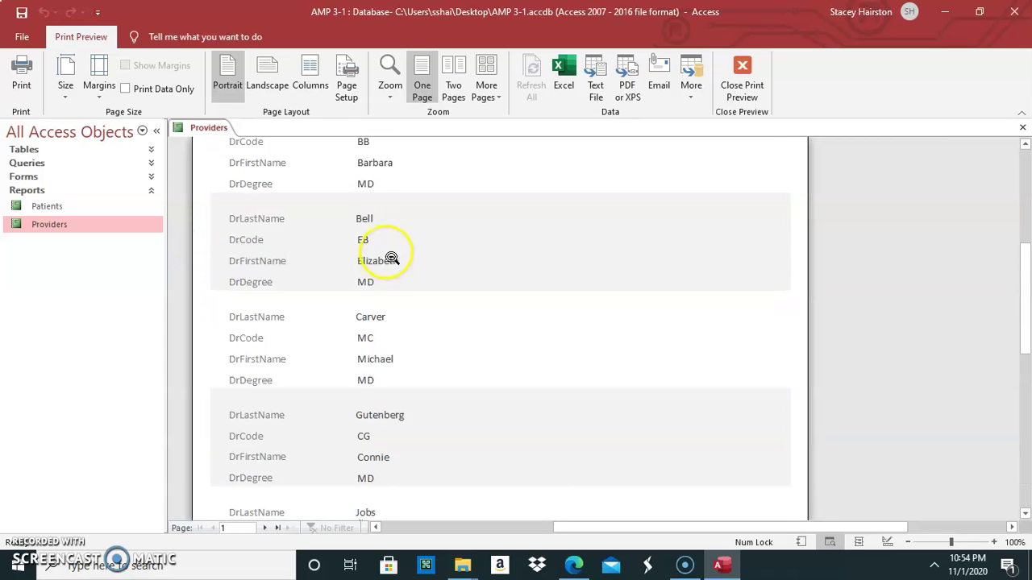
pyautogui.doubleClick(57, 226)
pyautogui.scroll(-10, 445, 444)
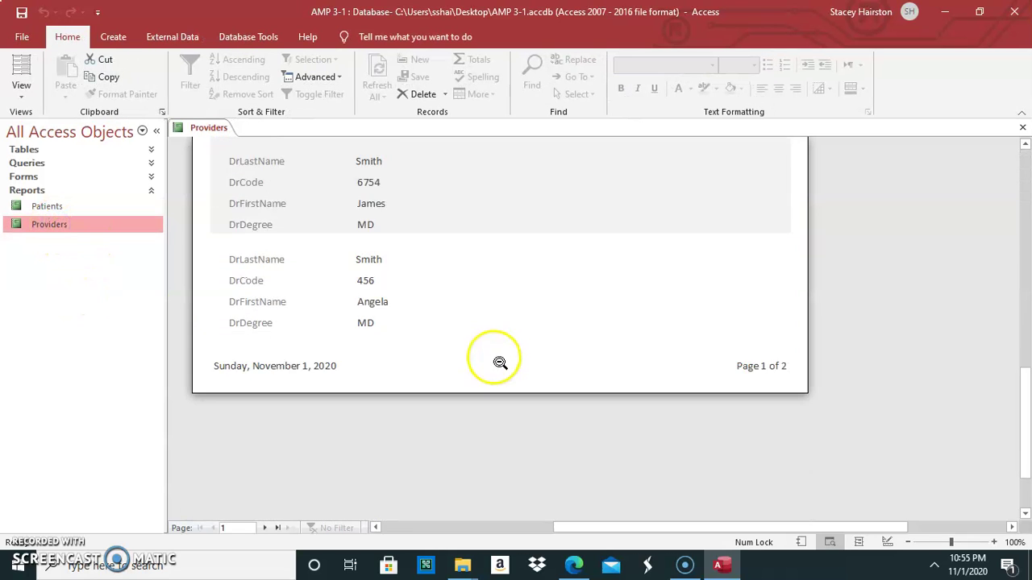
pyautogui.scroll(10, 500, 363)
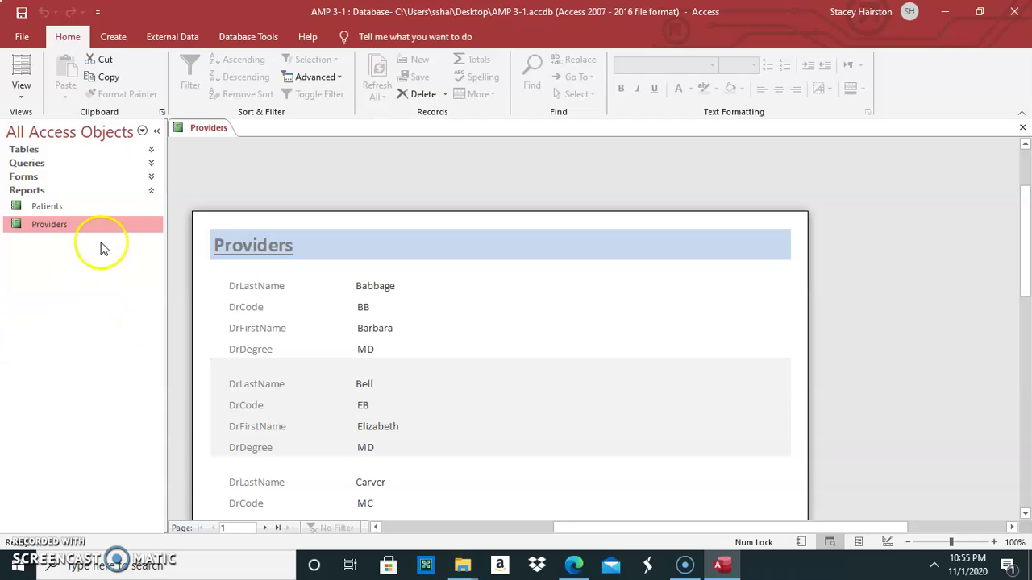
pyautogui.doubleClick(47, 224)
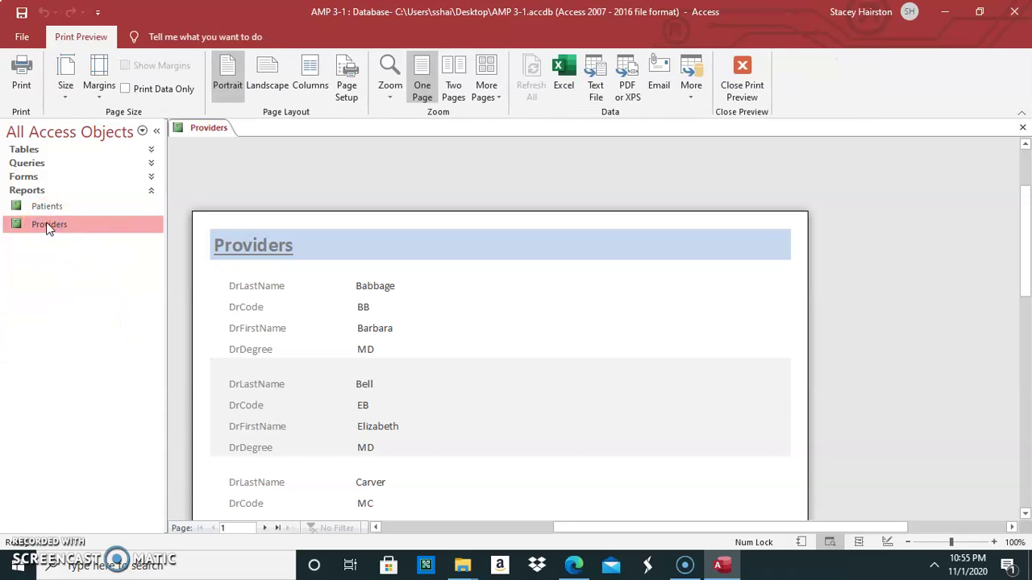
# Step: Close the print preview and switch the Providers report to Design View
pyautogui.click(743, 69)
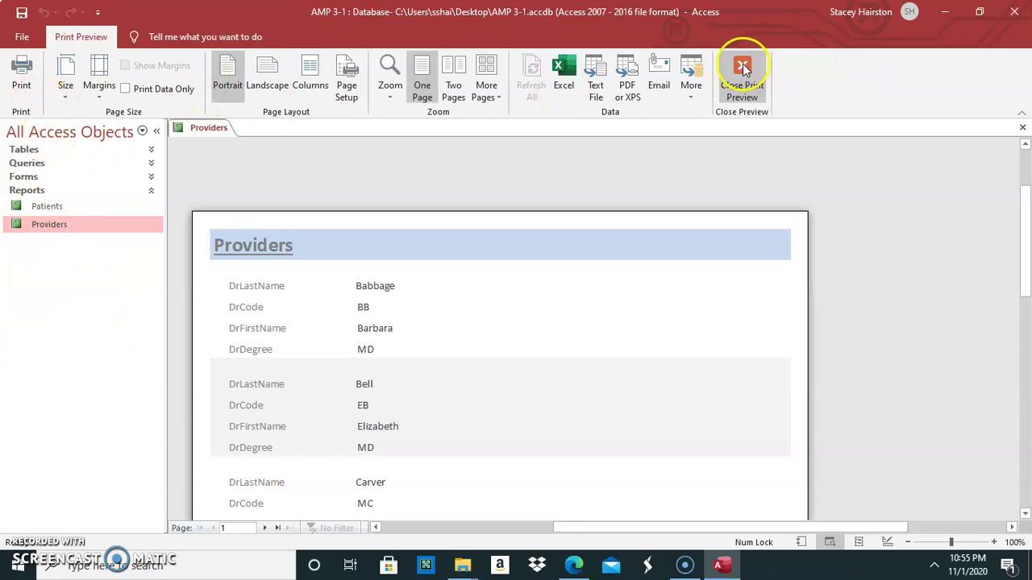
pyautogui.click(18, 96)
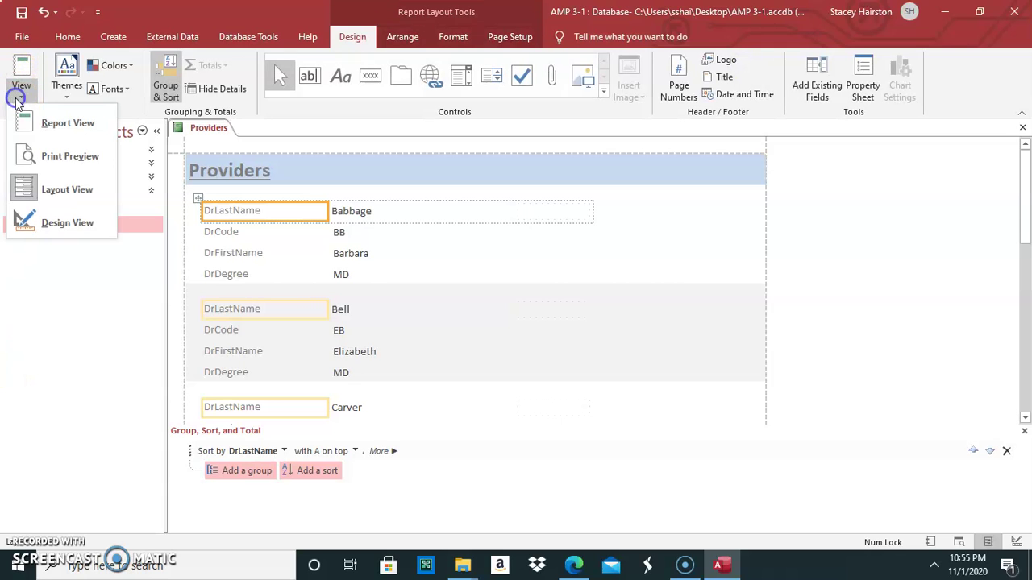
pyautogui.click(63, 222)
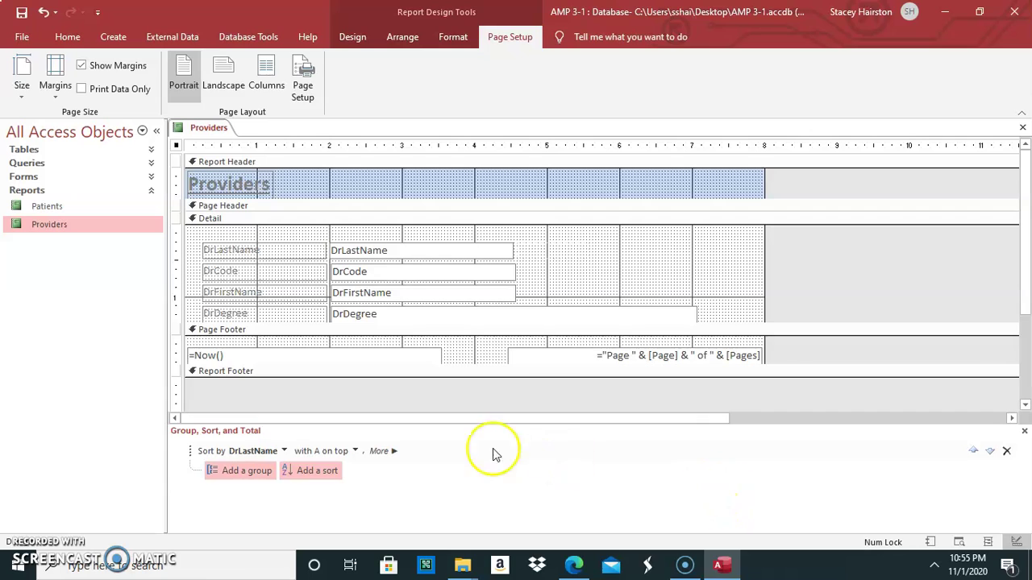
# Step: Select the Page Footer section and the Detail section in turn to examine the report's structure
pyautogui.click(191, 348)
pyautogui.click(461, 353)
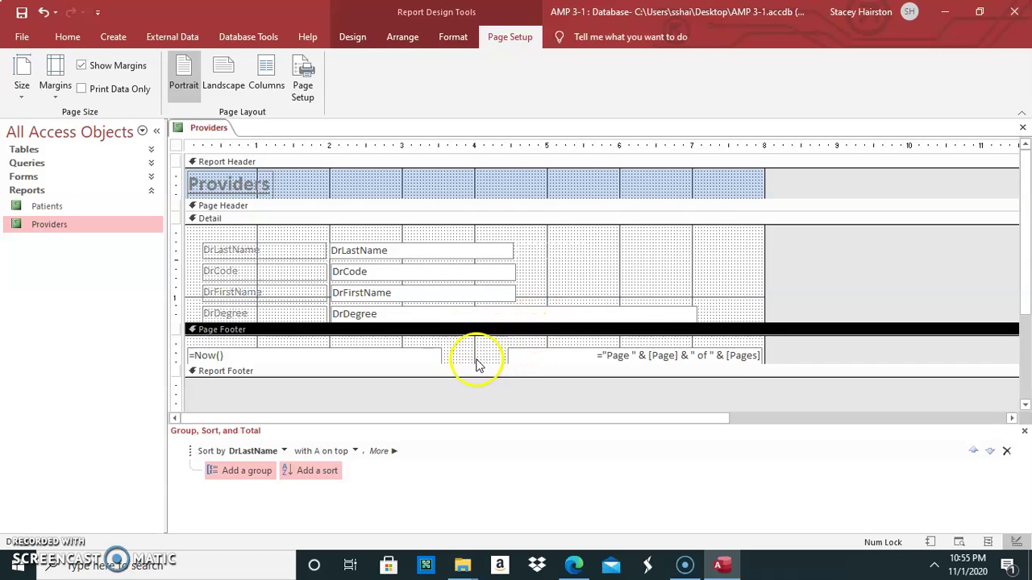
pyautogui.click(630, 239)
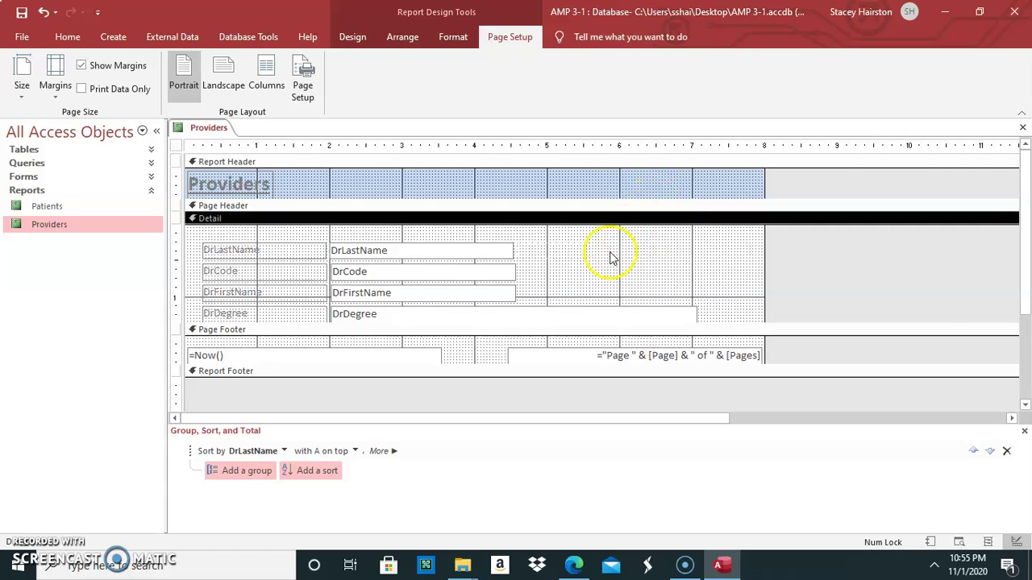
# Step: Add a text box about 0.7 inch wide to the Detail section, to the right of the DrLastName field
pyautogui.click(69, 39)
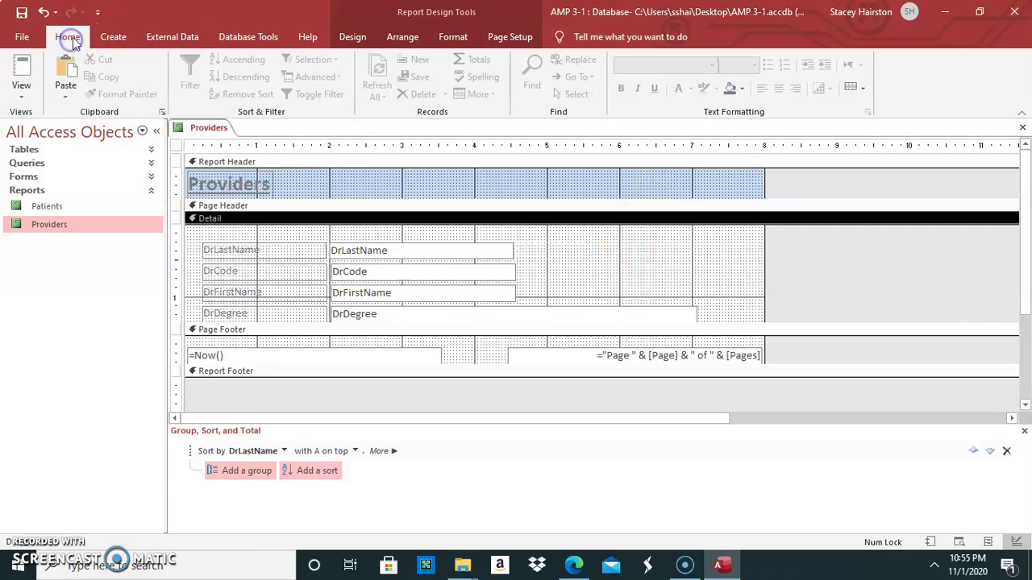
pyautogui.click(349, 36)
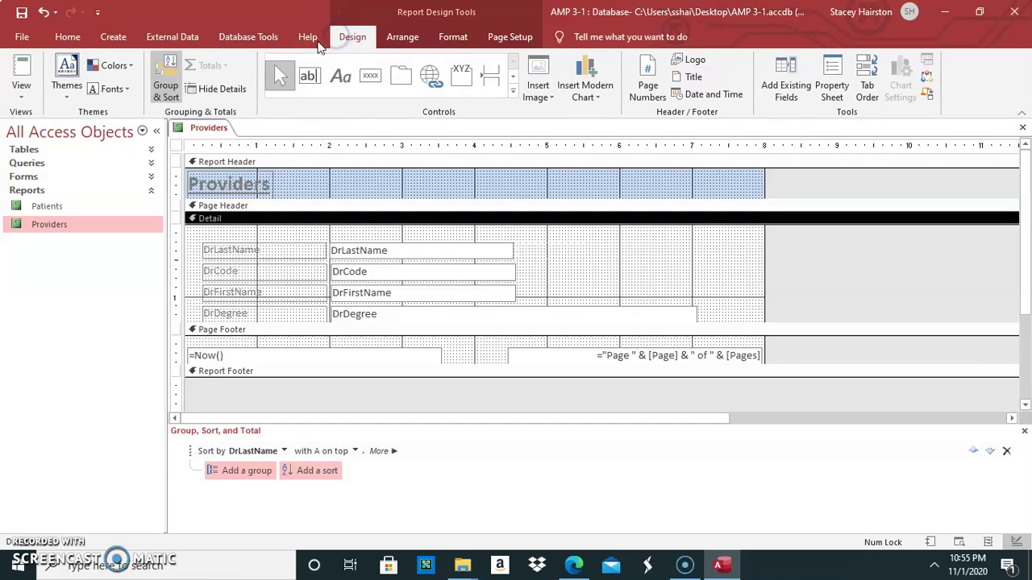
pyautogui.click(368, 77)
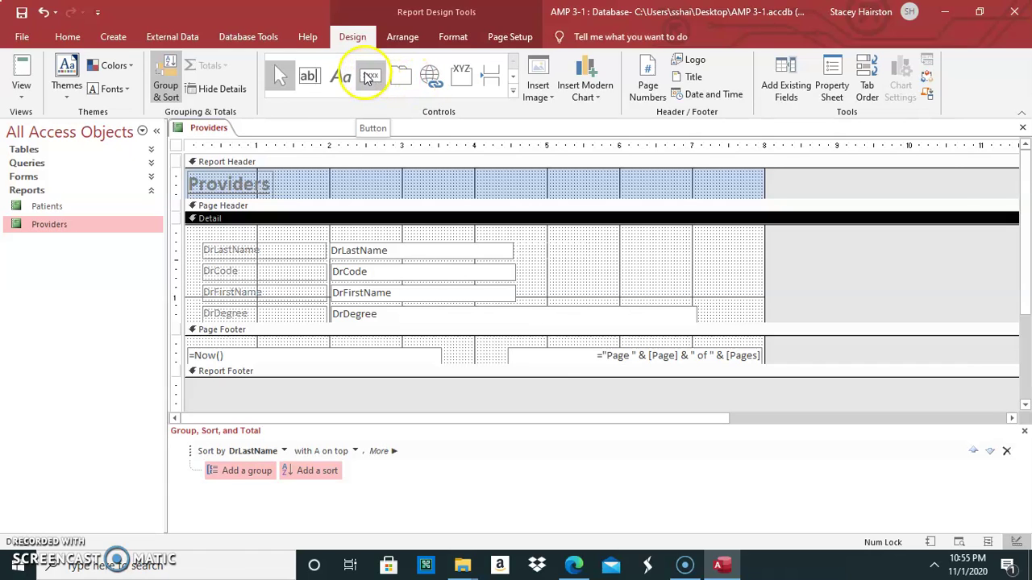
pyautogui.click(319, 79)
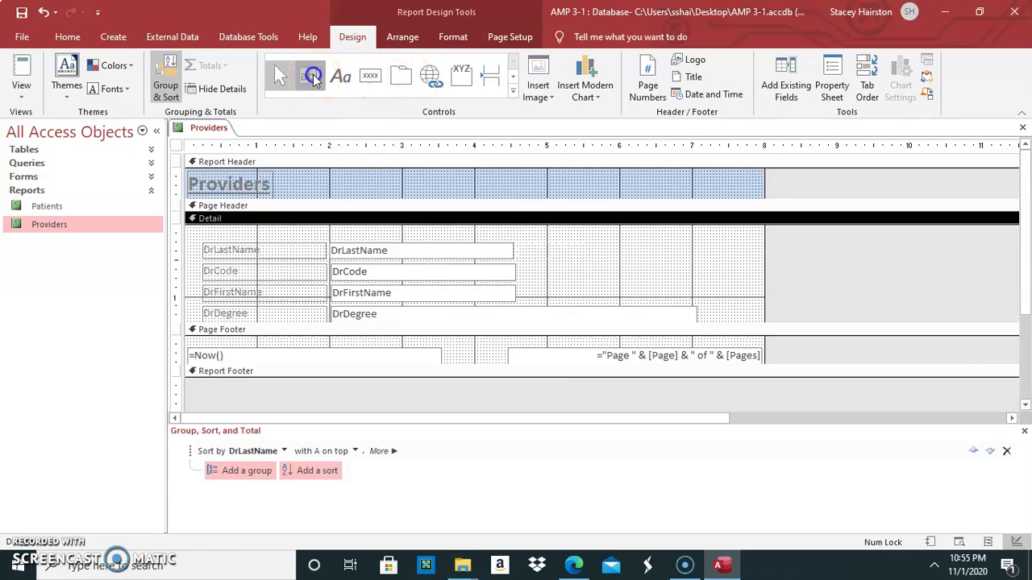
pyautogui.click(313, 74)
pyautogui.moveTo(640, 236); pyautogui.dragTo(690, 253)
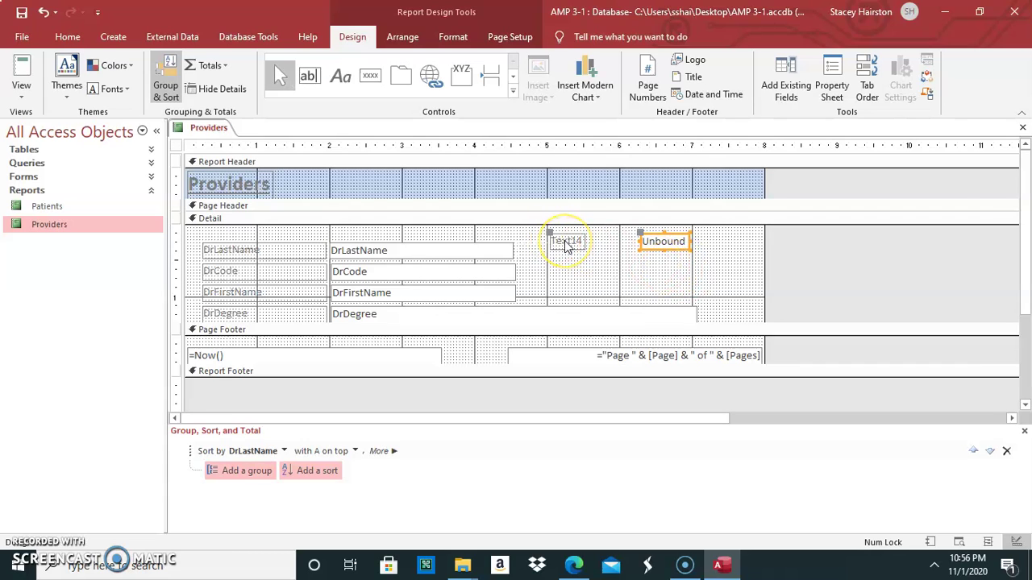
# Step: Change the caption of the new text box's label in the Detail section to Total
pyautogui.click(663, 241)
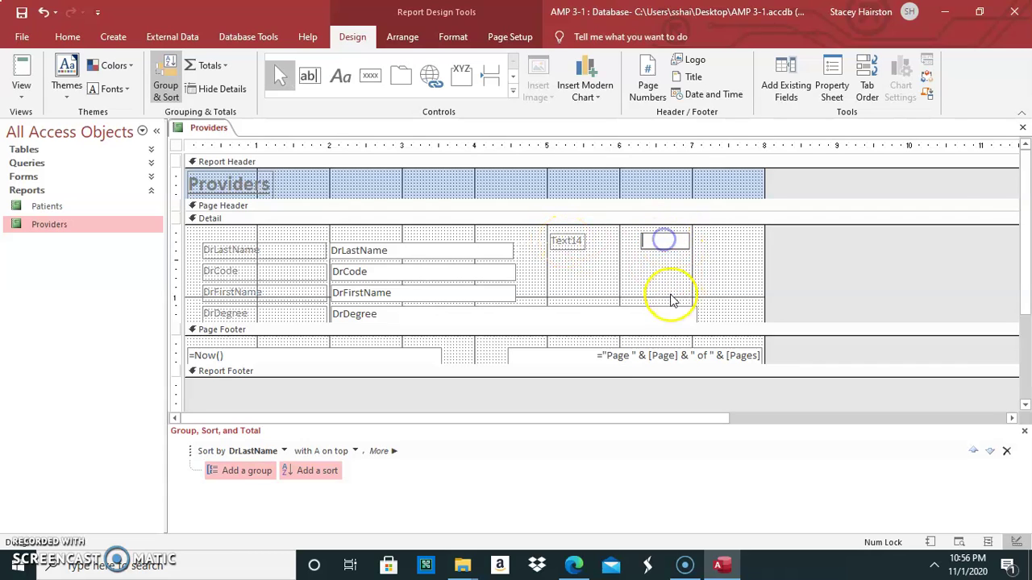
pyautogui.click(572, 241)
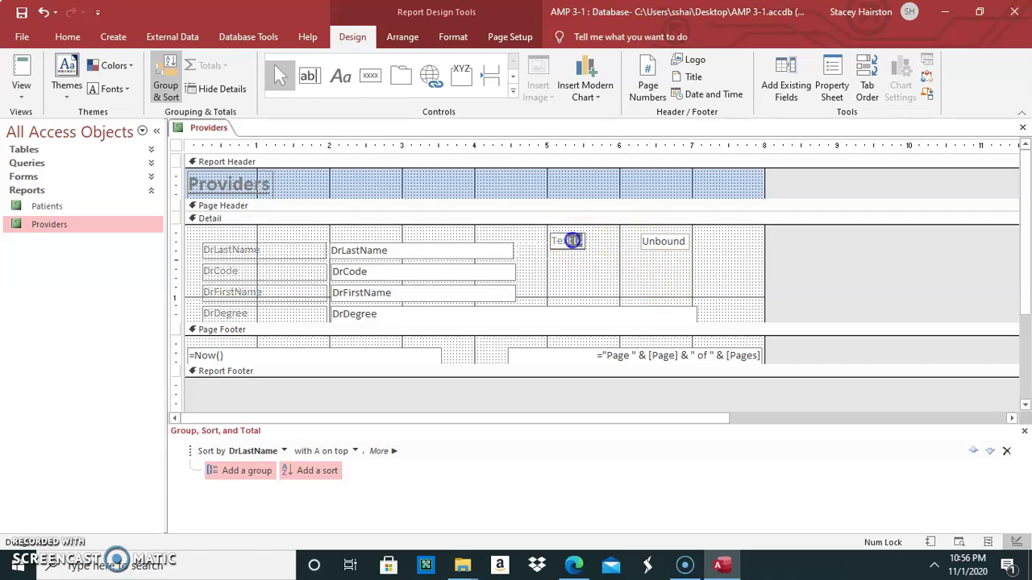
pyautogui.write('Total')
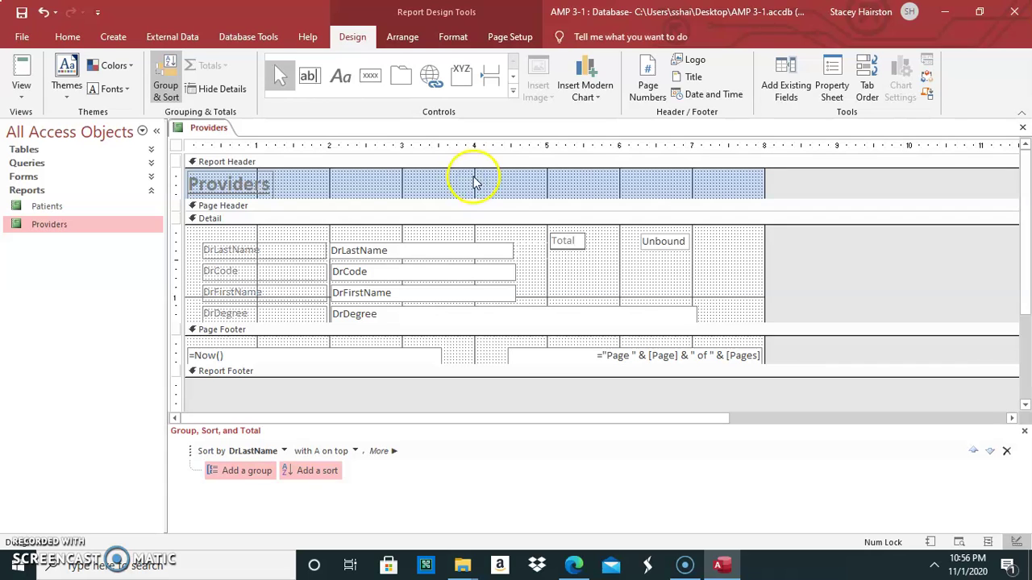
pyautogui.click(594, 274)
# Step: Move the Total label together with its unbound text box about 0.4 inch to the right within the Detail section
pyautogui.click(564, 242)
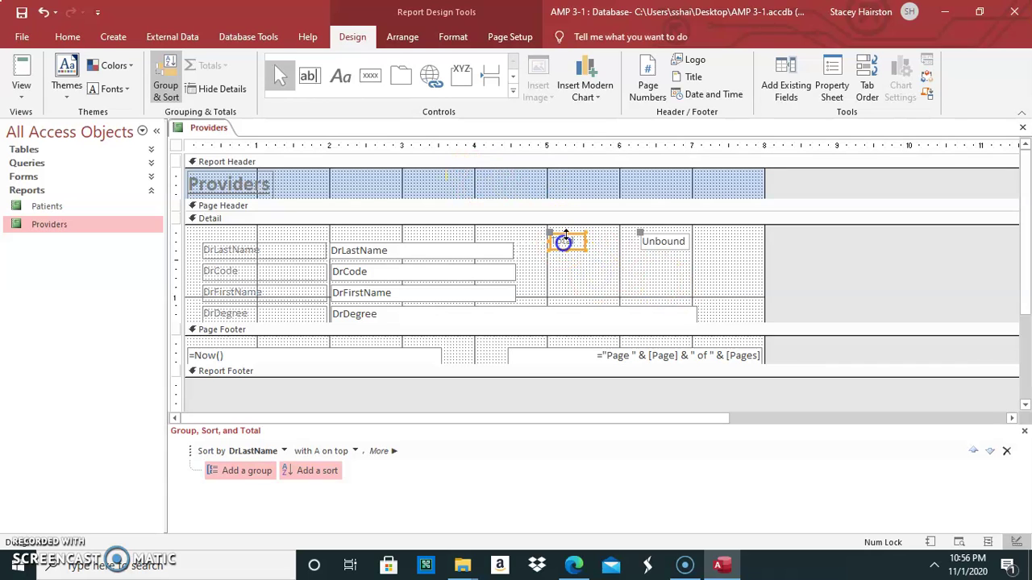
pyautogui.moveTo(564, 234); pyautogui.dragTo(588, 235)
pyautogui.click(673, 236)
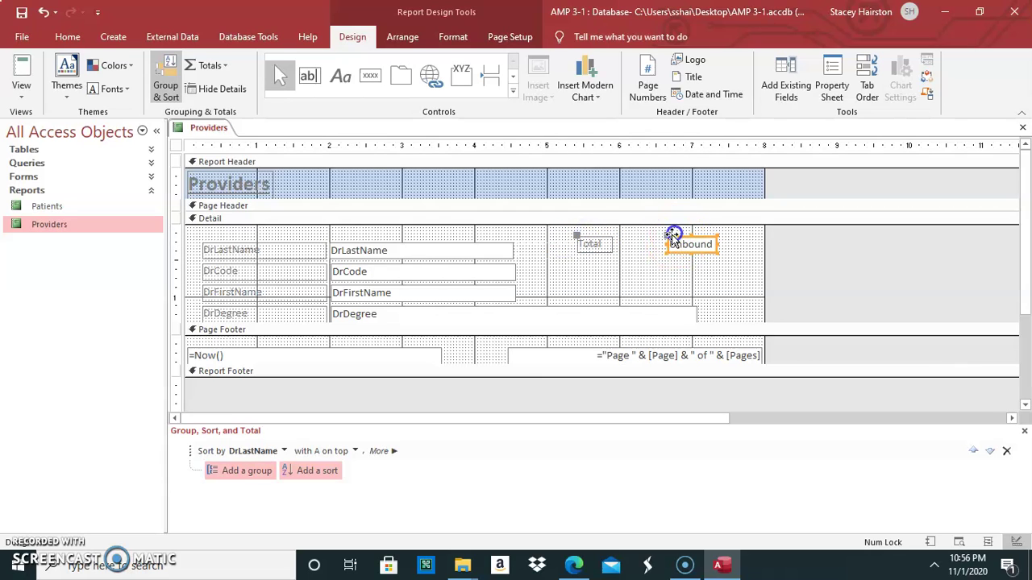
pyautogui.click(647, 271)
# Step: Bind the unbound text box beside the Total label to the expression =[Count]
pyautogui.click(667, 243)
pyautogui.click(695, 245)
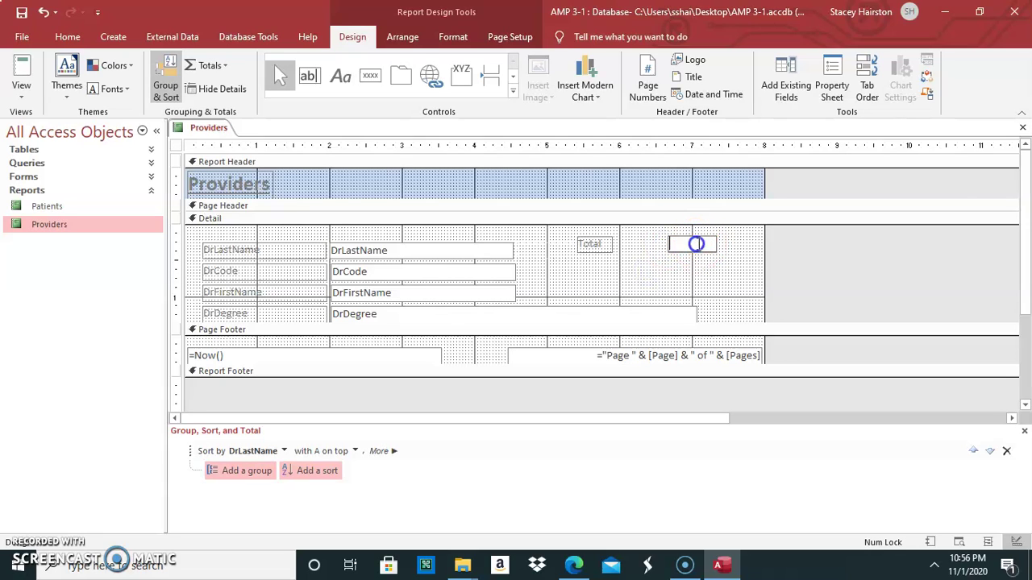
pyautogui.write('=')
pyautogui.click(730, 267)
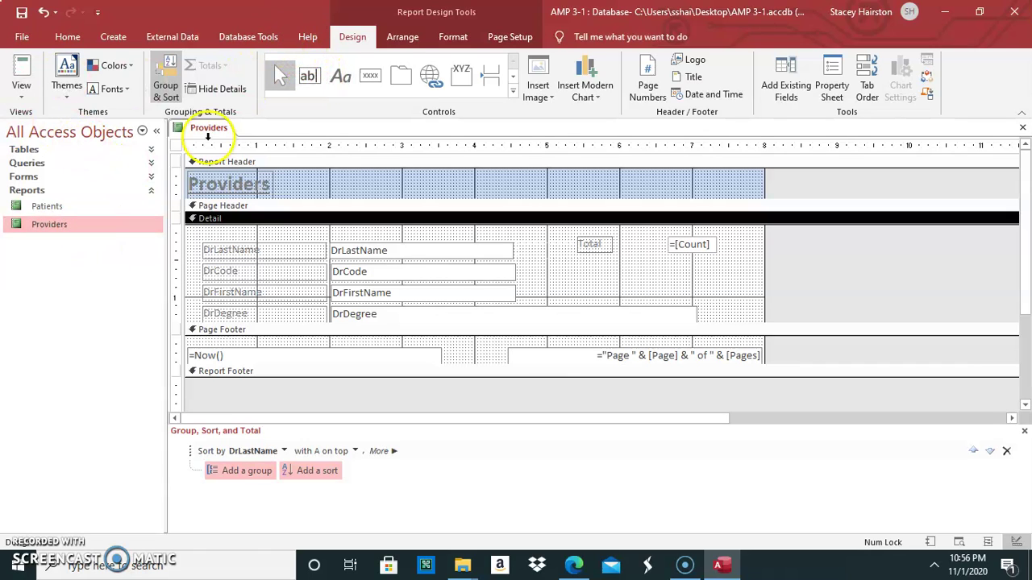
# Step: Show the Providers report in Report View and check the Total box across all records
pyautogui.click(21, 89)
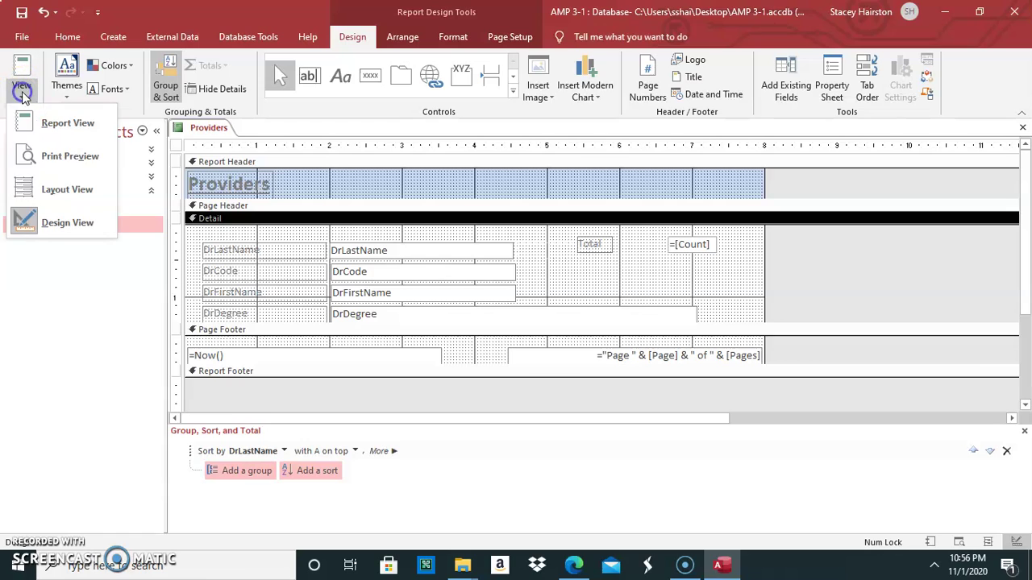
pyautogui.click(71, 123)
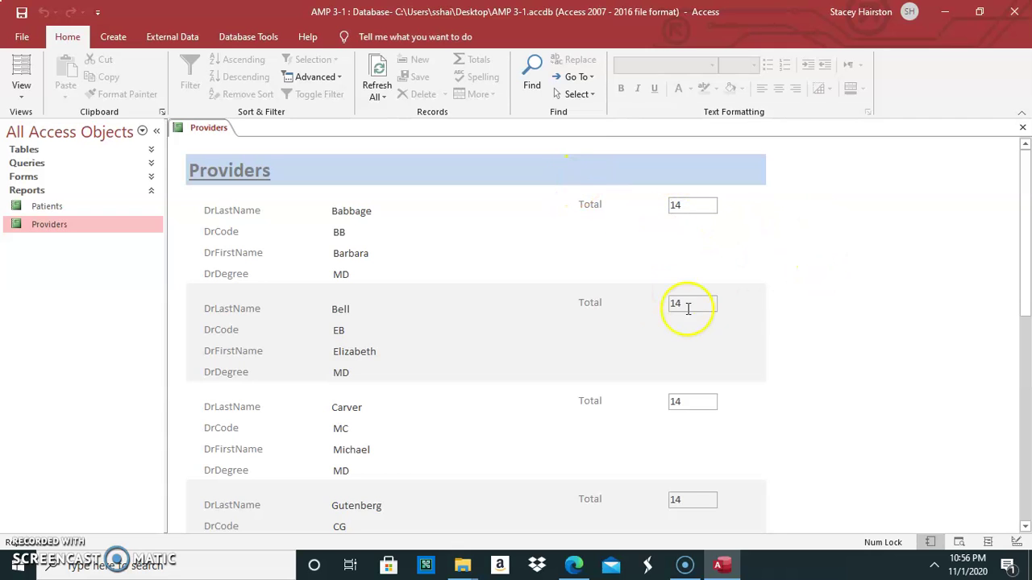
pyautogui.scroll(-3, 661, 311)
pyautogui.scroll(-4, 665, 304)
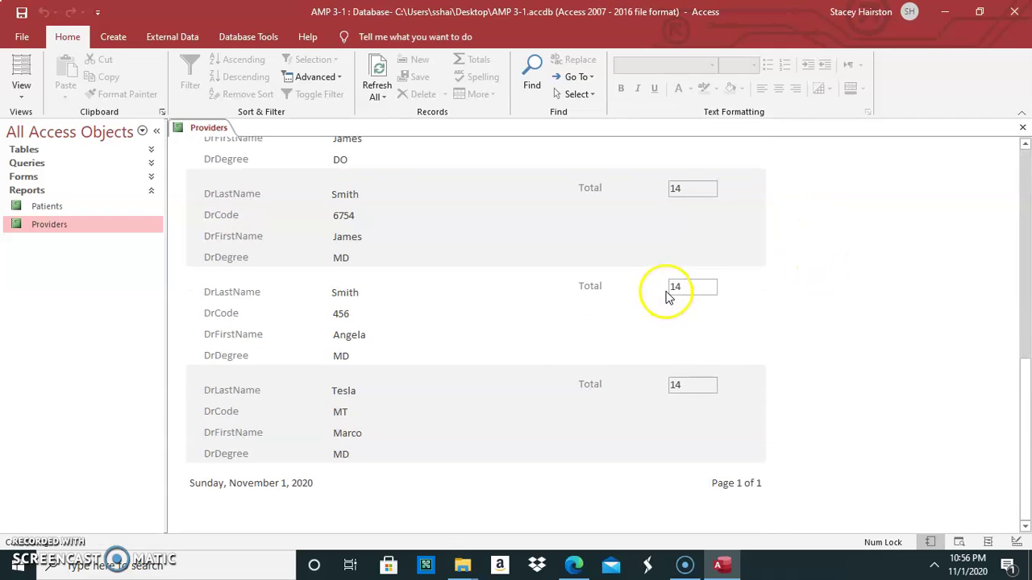
pyautogui.scroll(8, 662, 451)
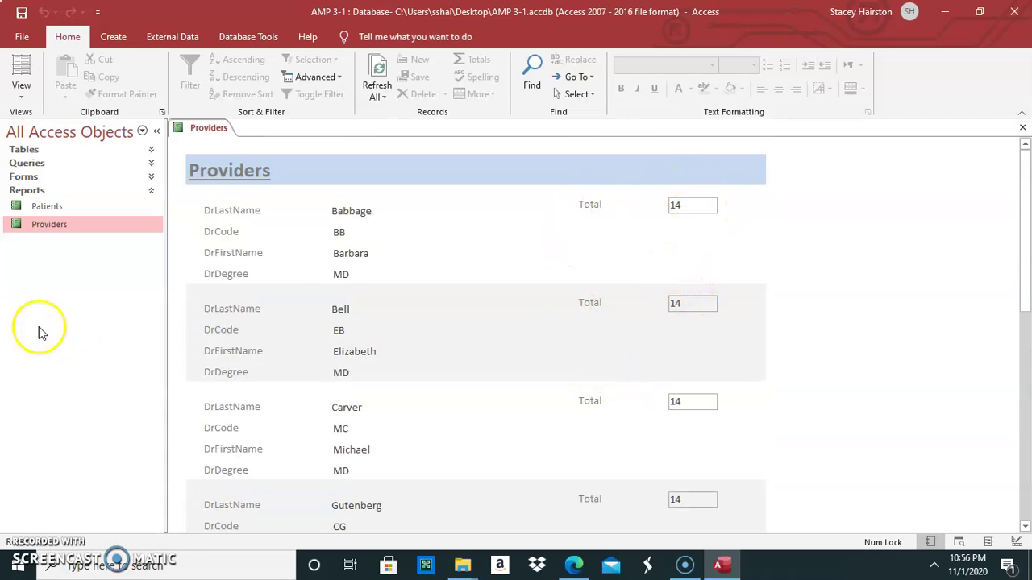
# Step: Open the Providers table to compare its records with the total shown in the report
pyautogui.click(29, 150)
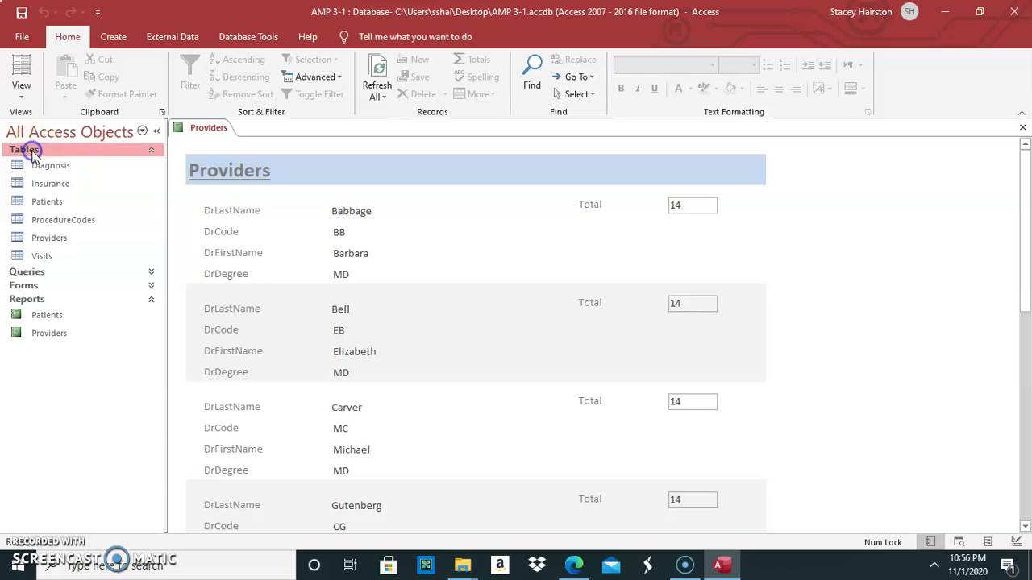
pyautogui.doubleClick(57, 240)
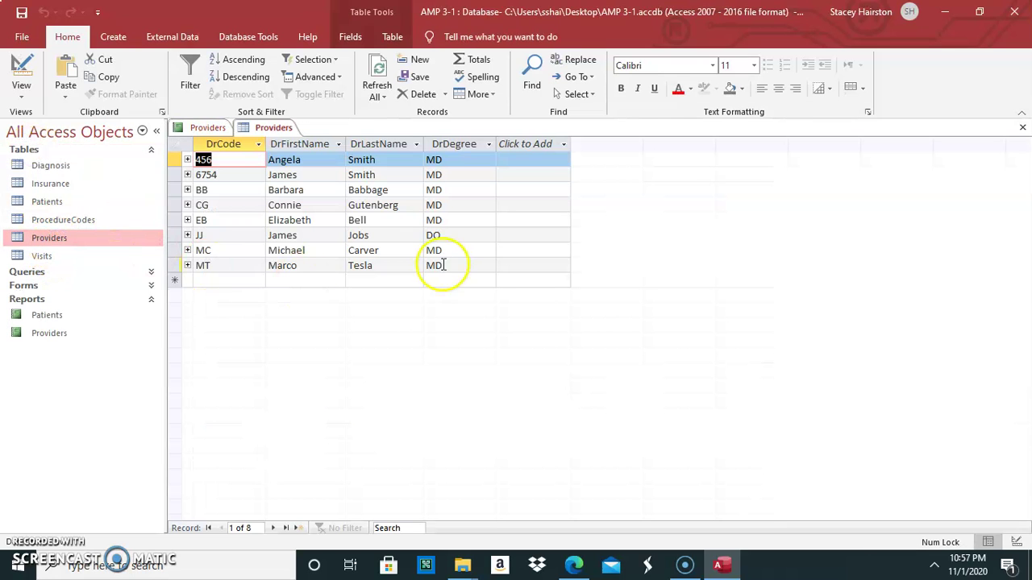
pyautogui.click(208, 251)
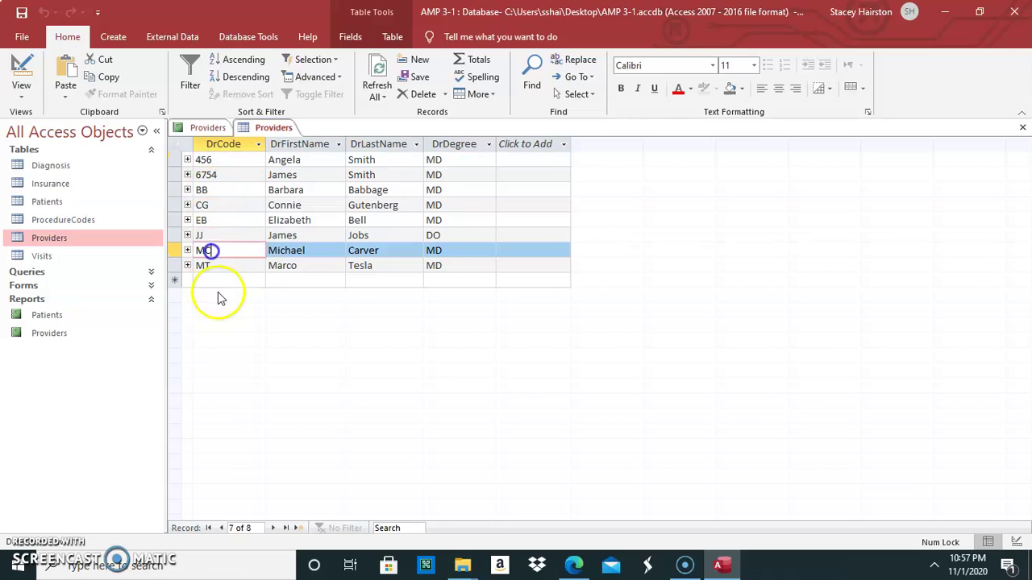
# Step: Return to the Providers report and look through all its records and their Total boxes down to the page footer
pyautogui.click(32, 333)
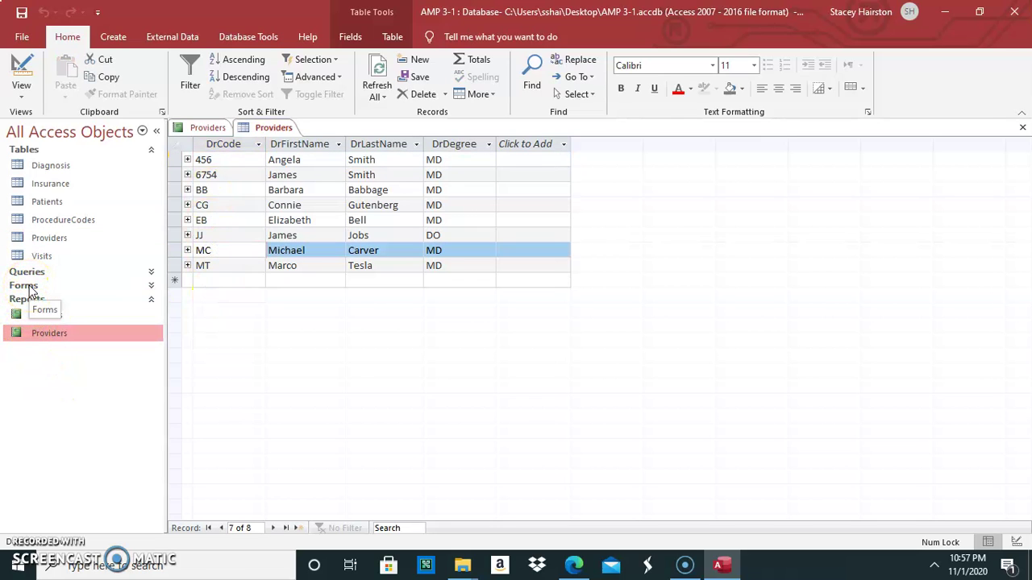
pyautogui.doubleClick(50, 333)
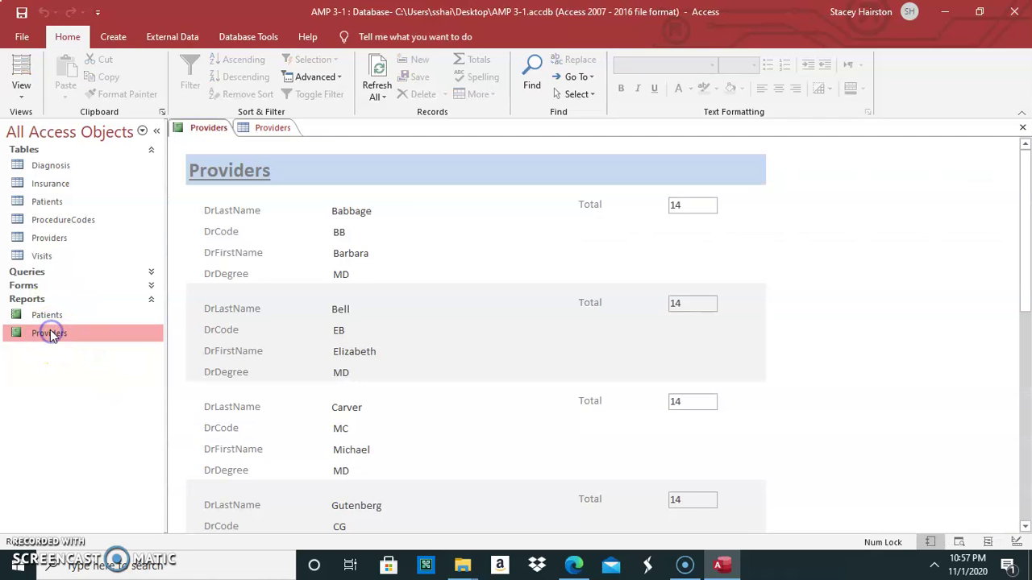
pyautogui.click(650, 212)
pyautogui.scroll(-8, 524, 258)
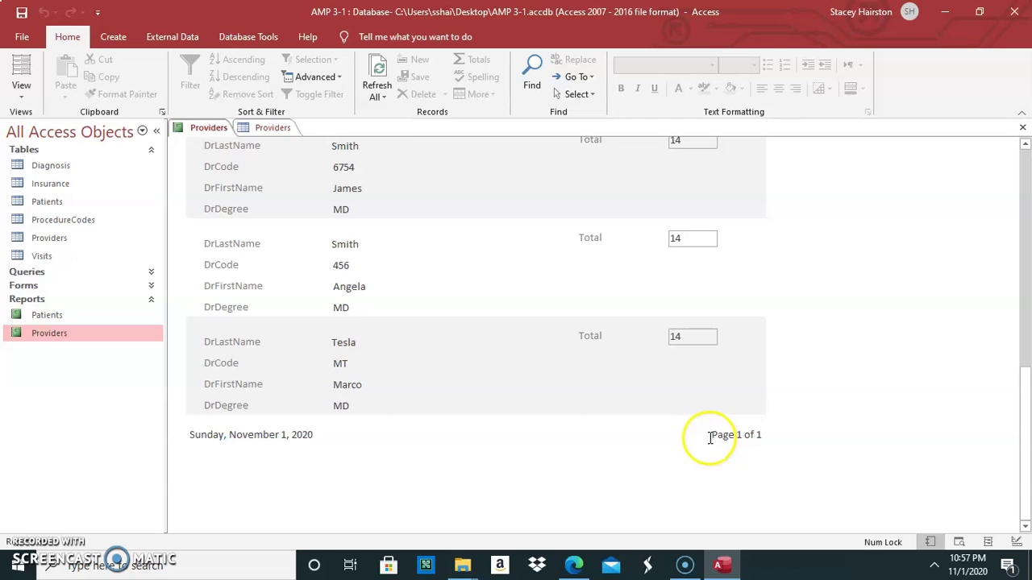
pyautogui.scroll(8, 693, 411)
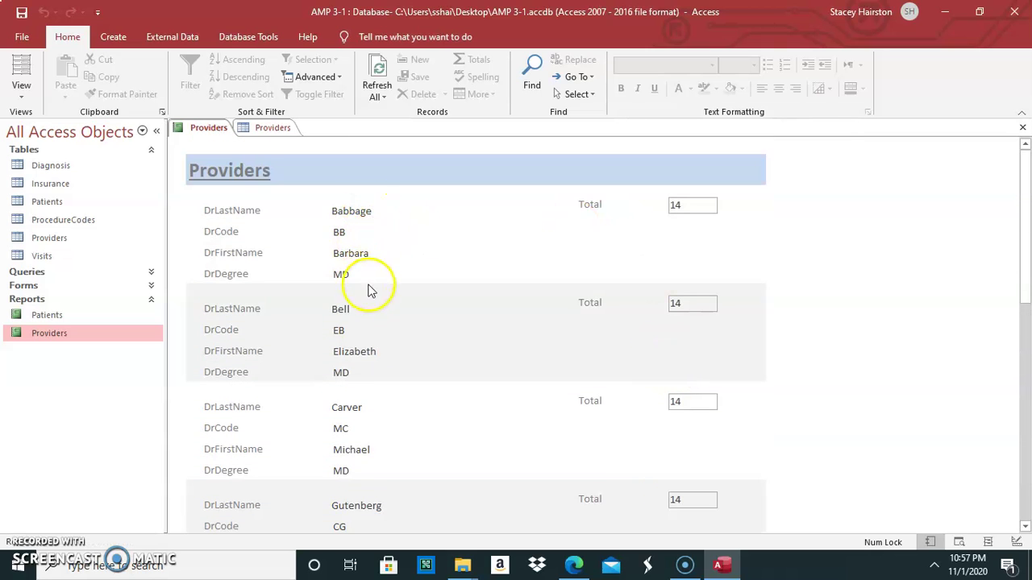
pyautogui.scroll(-8, 382, 449)
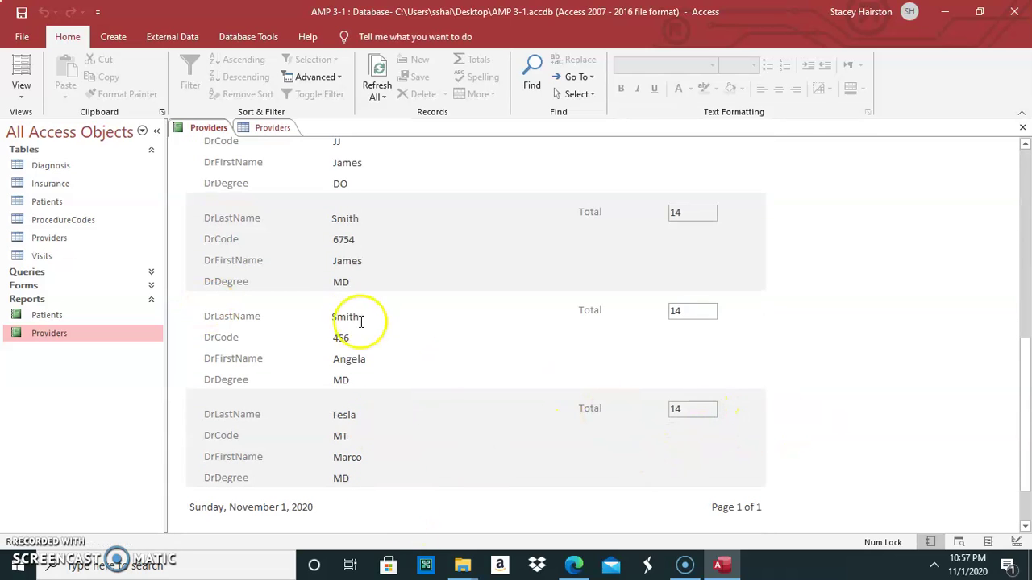
pyautogui.scroll(7, 674, 245)
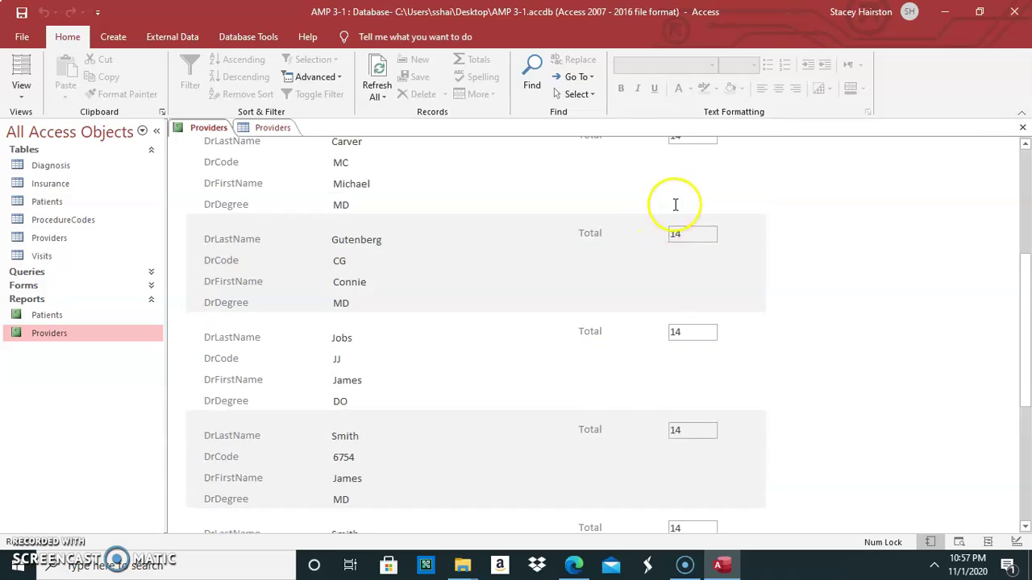
pyautogui.scroll(3, 675, 208)
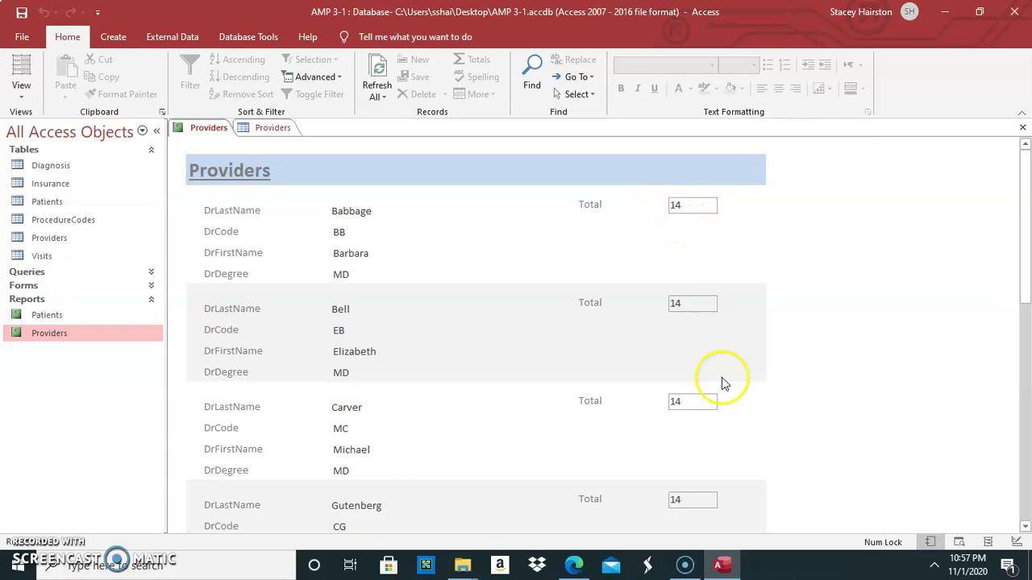
pyautogui.scroll(-3, 713, 346)
pyautogui.scroll(-5, 711, 339)
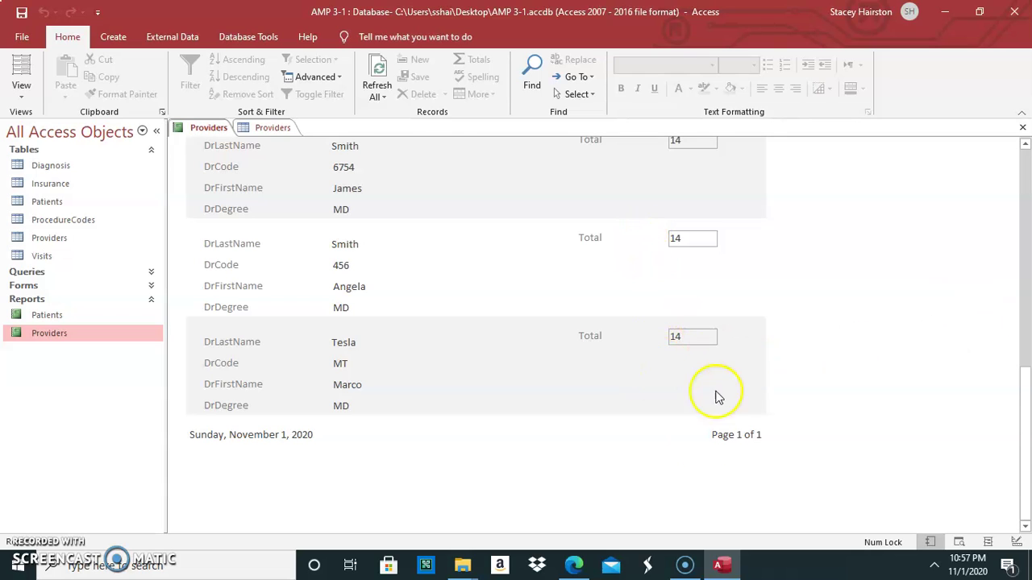
pyautogui.scroll(5, 651, 419)
pyautogui.scroll(3, 659, 359)
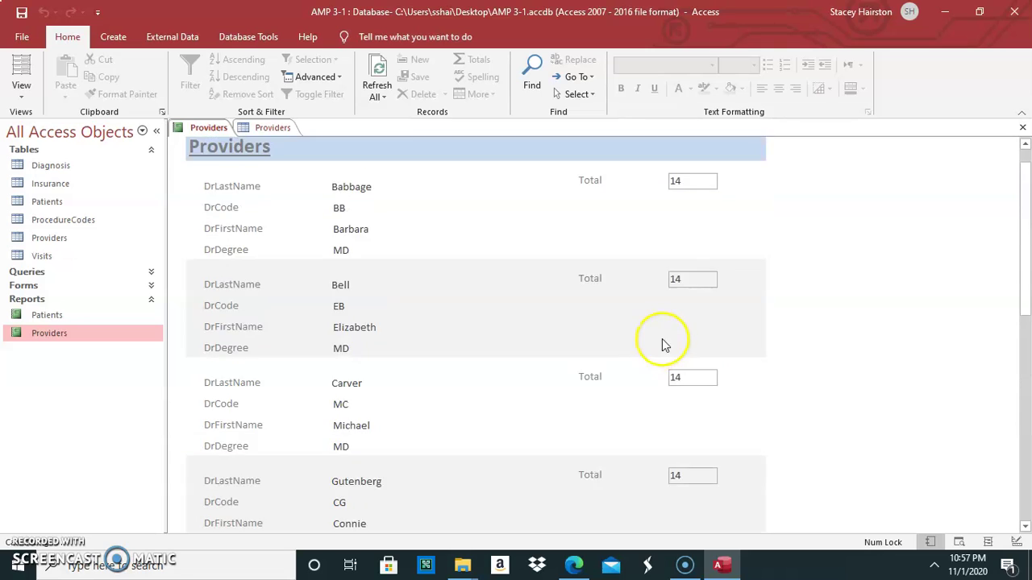
pyautogui.scroll(-6, 666, 329)
pyautogui.scroll(-2, 666, 326)
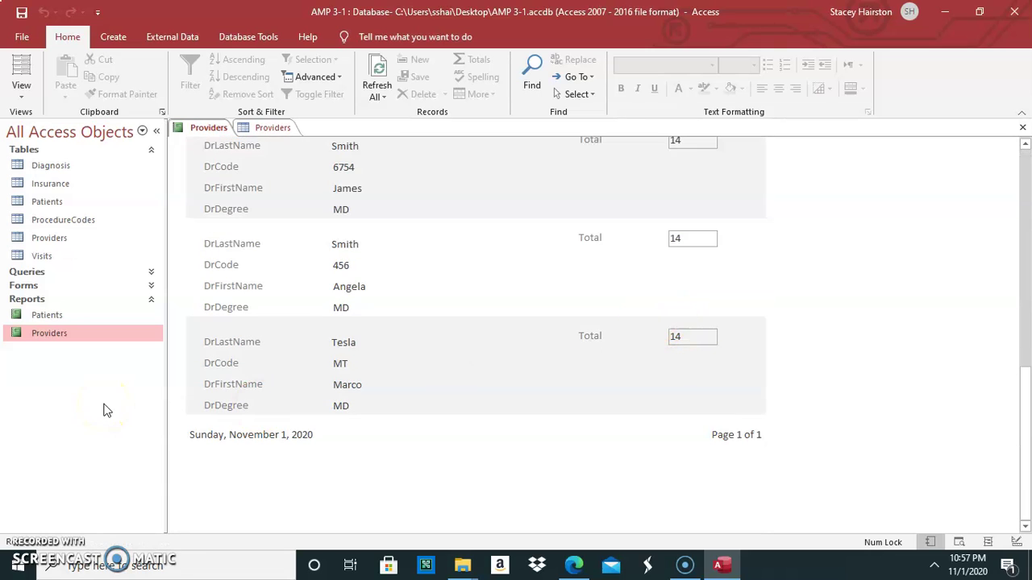
pyautogui.click(264, 438)
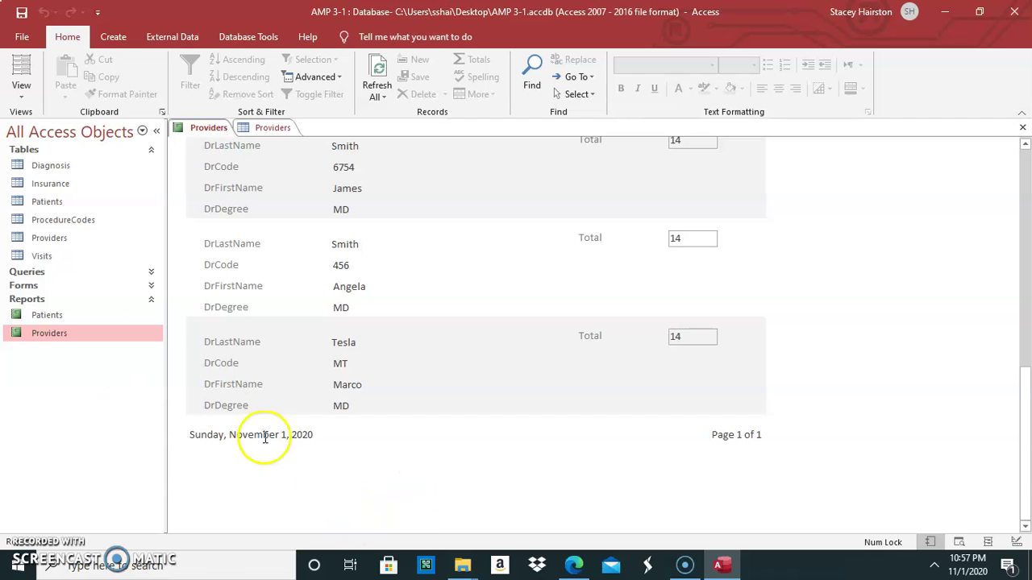
# Step: In Design View, move the Total label and its =[Count] text box from the Detail section to the Page Footer, above the page number
pyautogui.click(20, 89)
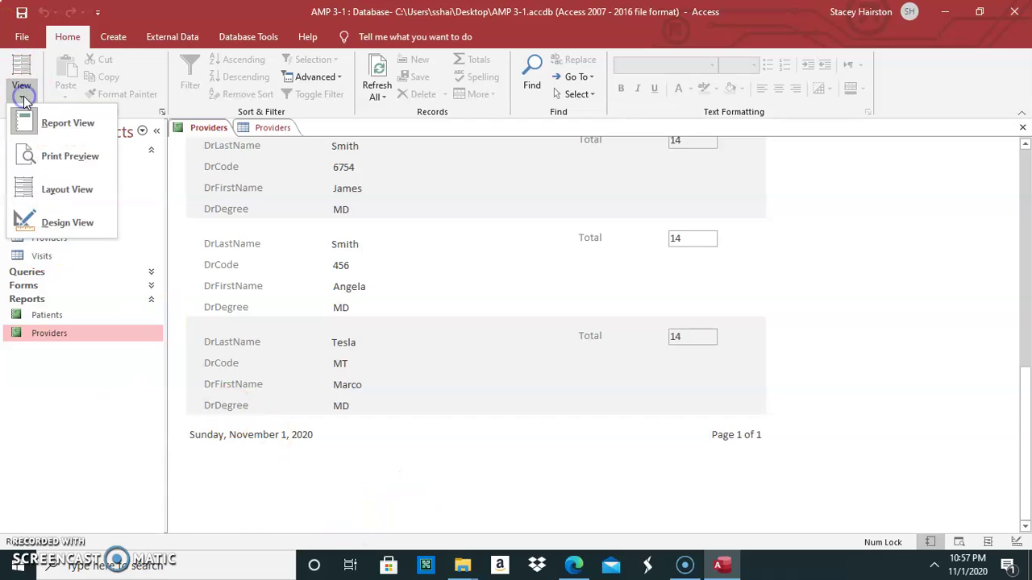
pyautogui.click(53, 228)
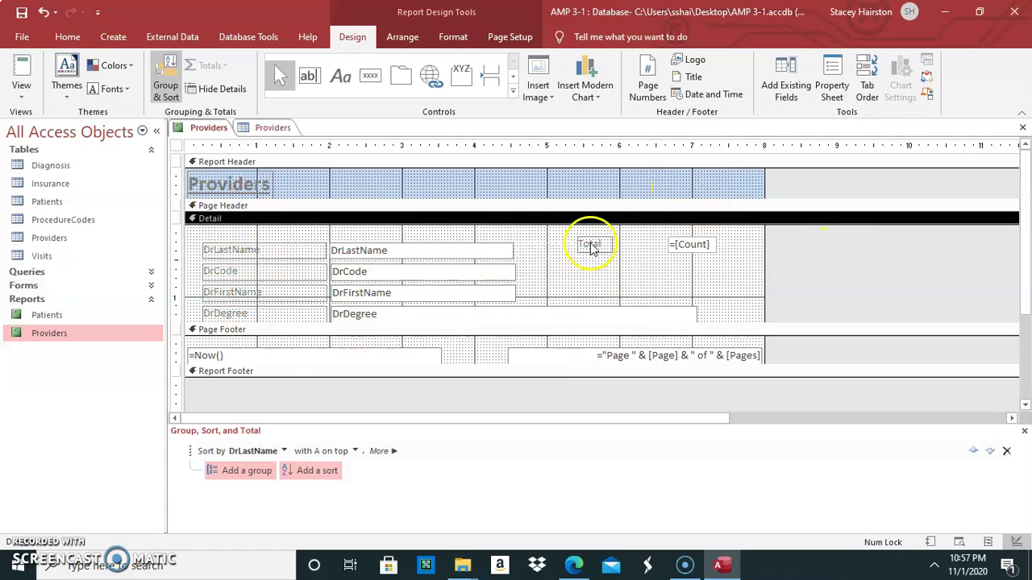
pyautogui.moveTo(589, 246); pyautogui.dragTo(571, 337)
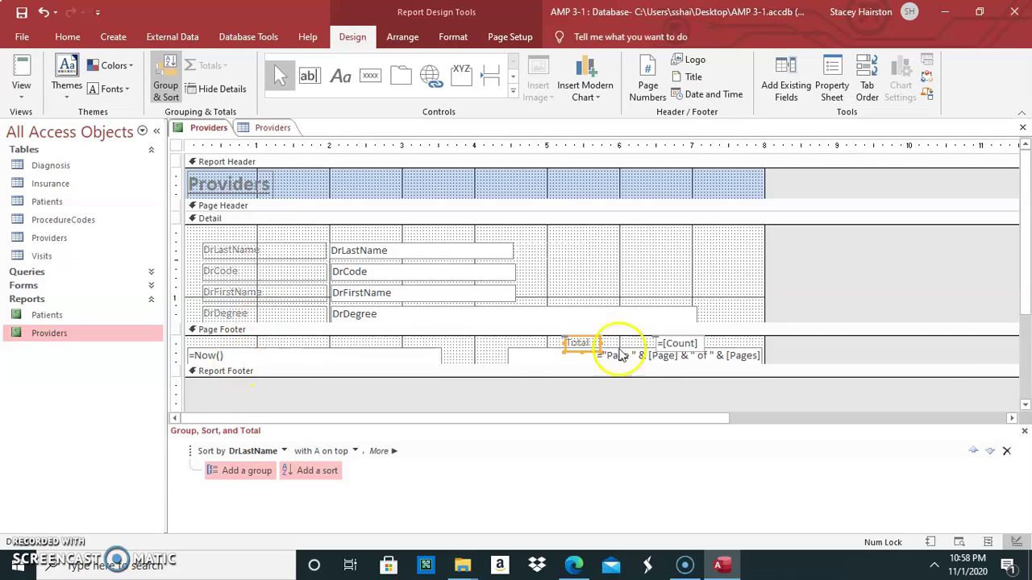
# Step: Show the report in Report View and check the placement of the Total box in the page footer
pyautogui.click(21, 91)
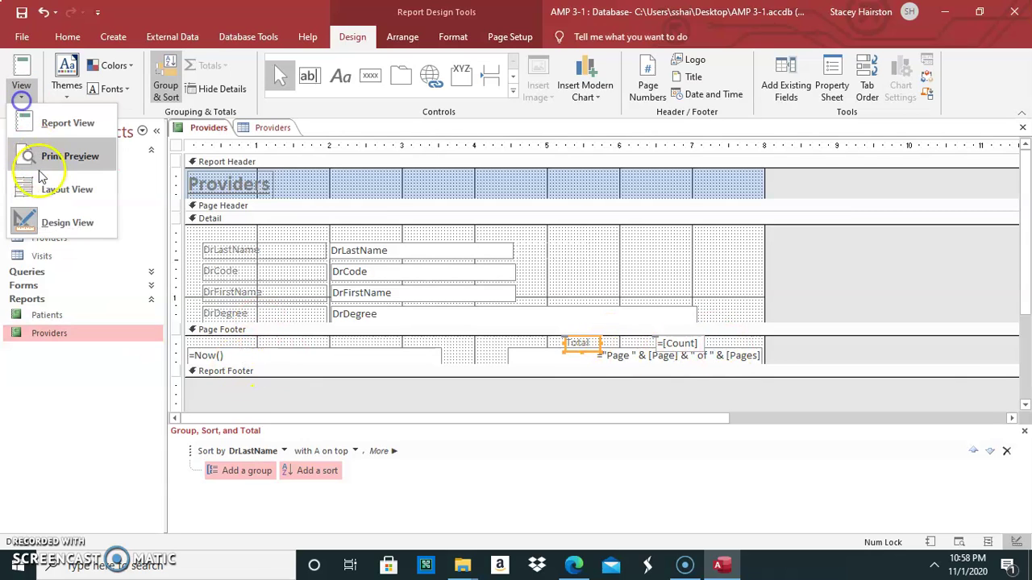
pyautogui.click(61, 126)
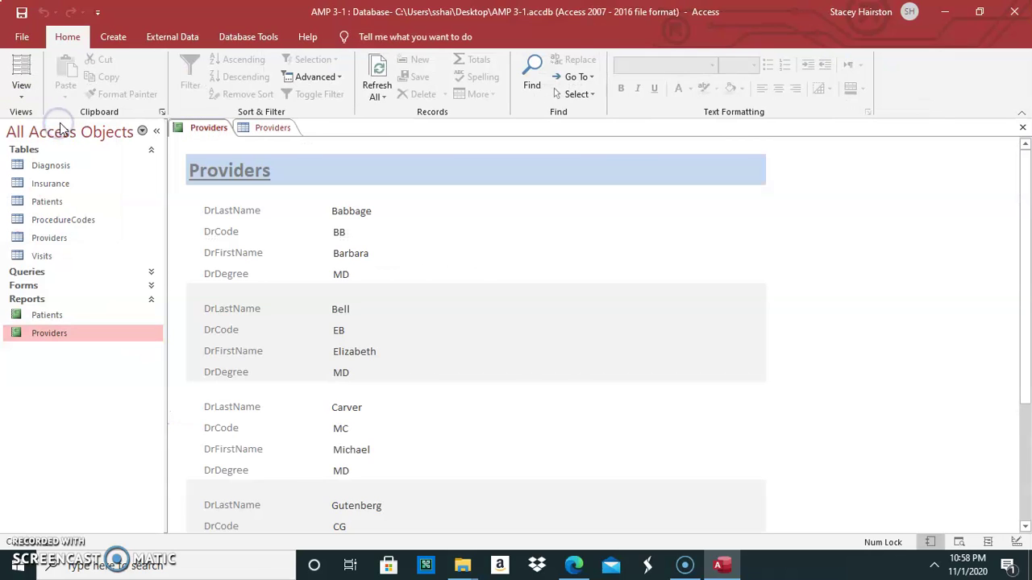
pyautogui.scroll(-6, 546, 363)
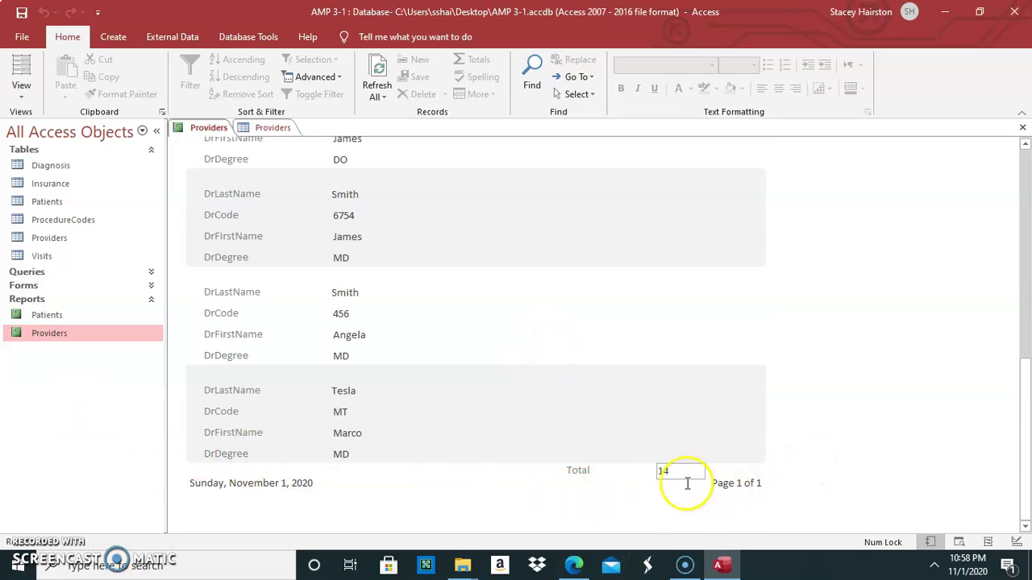
# Step: Switch the Providers report back to Design View and close the Group, Sort, and Total pane
pyautogui.click(32, 105)
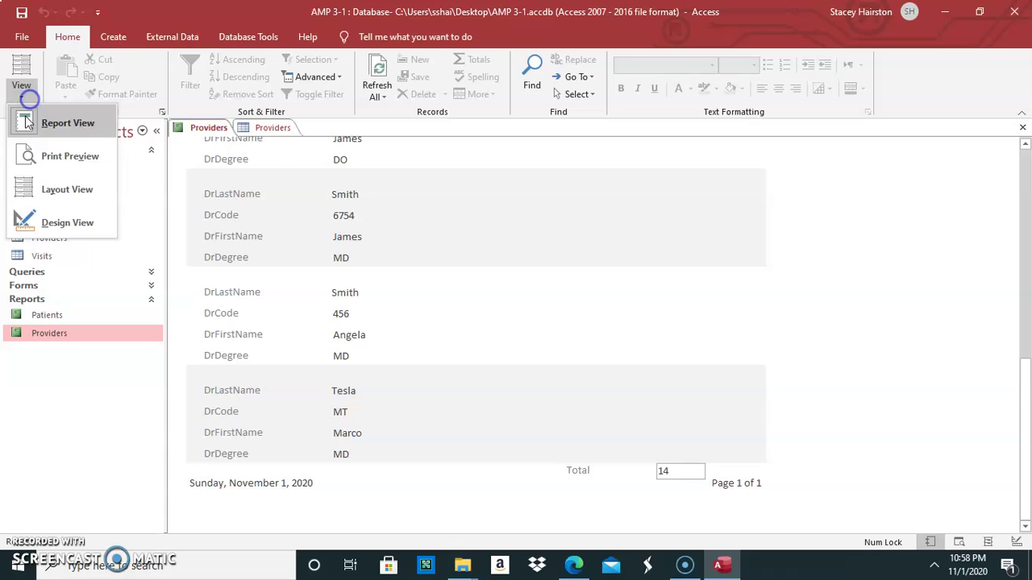
pyautogui.click(48, 223)
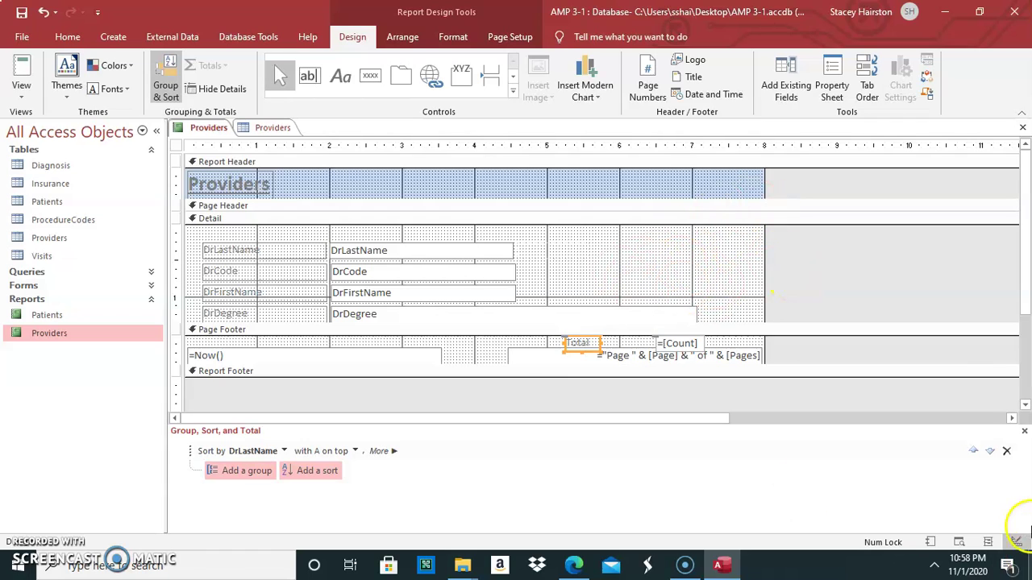
pyautogui.click(1024, 432)
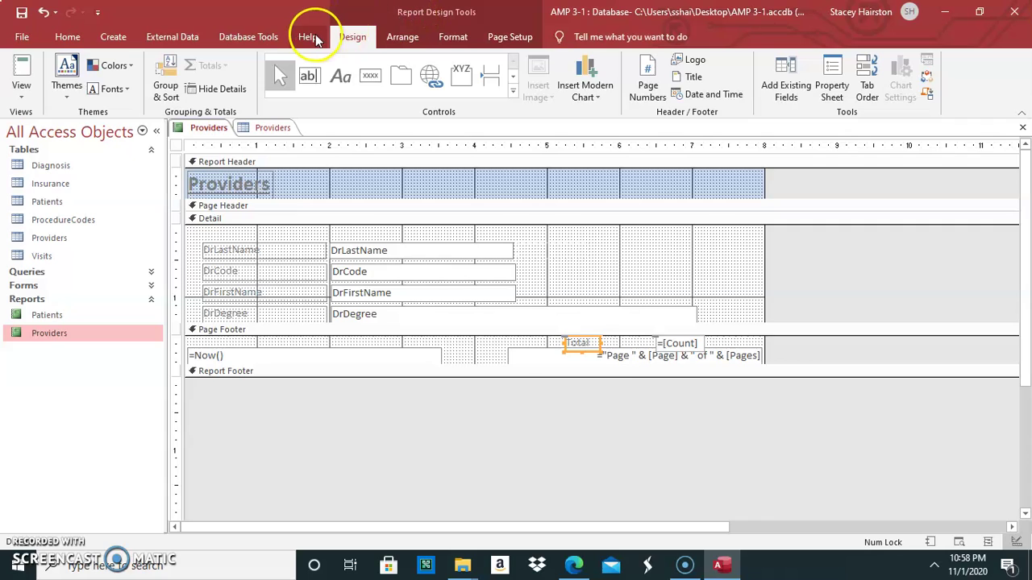
# Step: Switch the Providers report to Layout View and look through its records and the page footer total
pyautogui.click(50, 315)
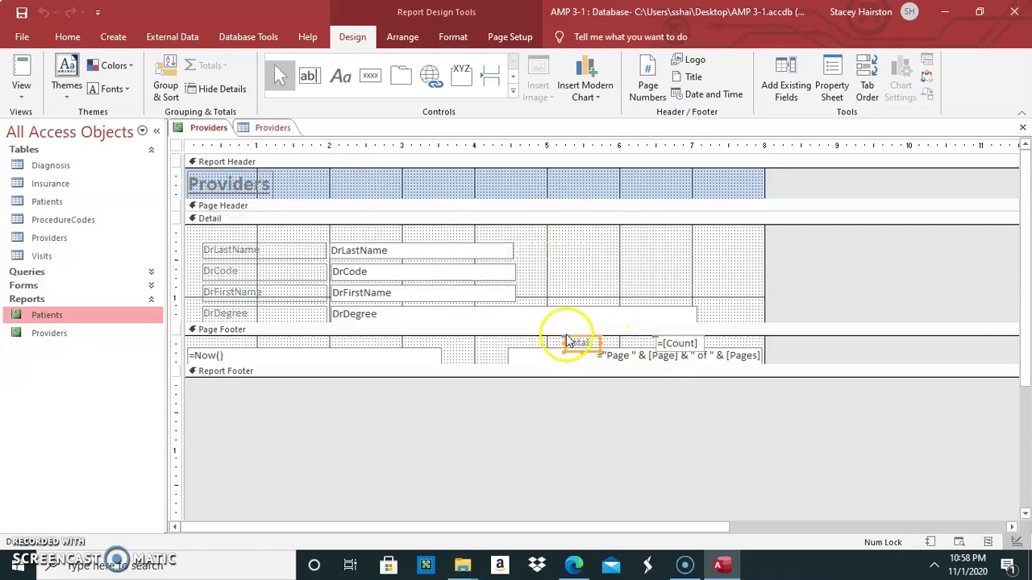
pyautogui.click(21, 95)
pyautogui.click(60, 189)
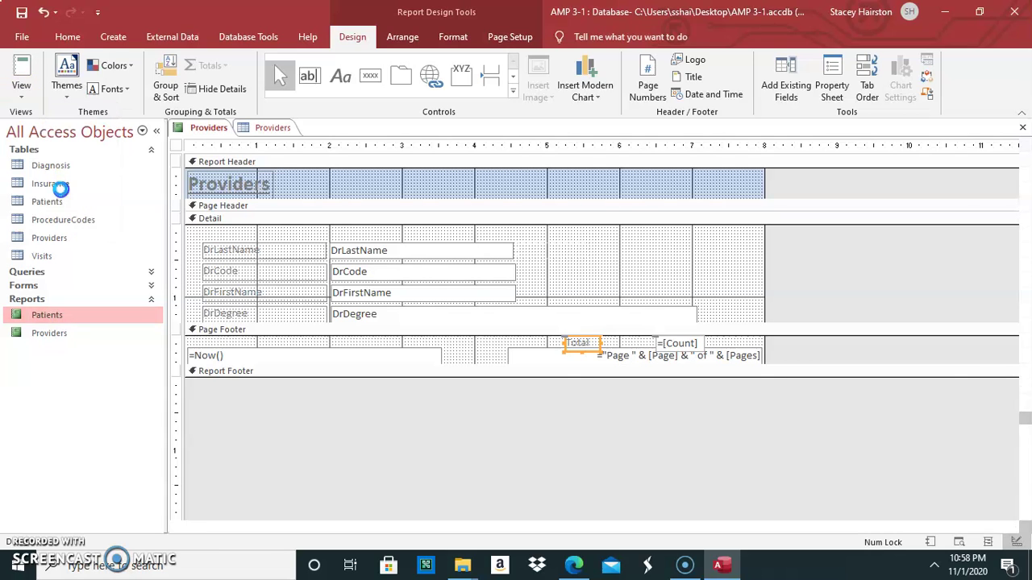
pyautogui.scroll(-10, 527, 285)
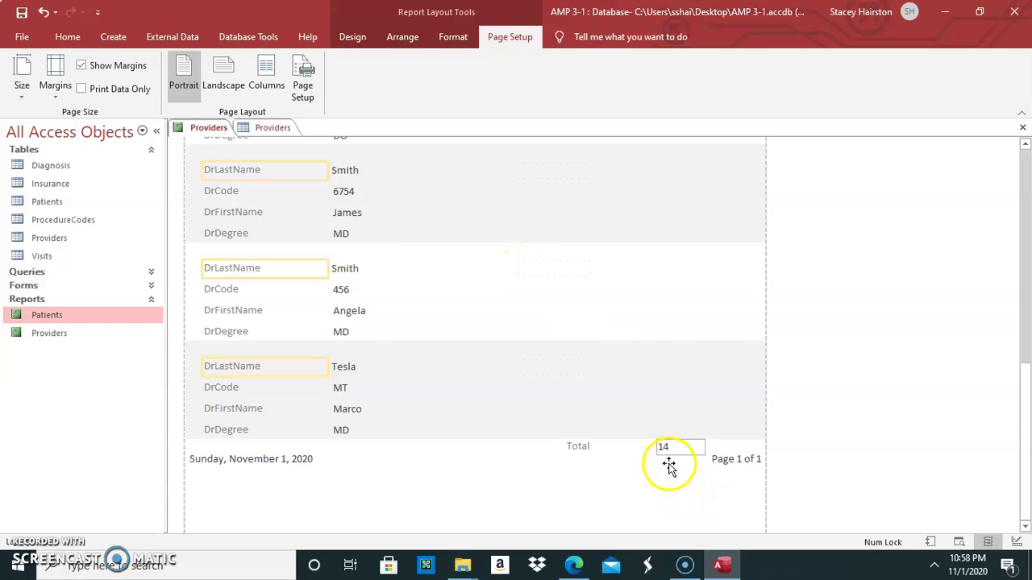
pyautogui.scroll(10, 669, 451)
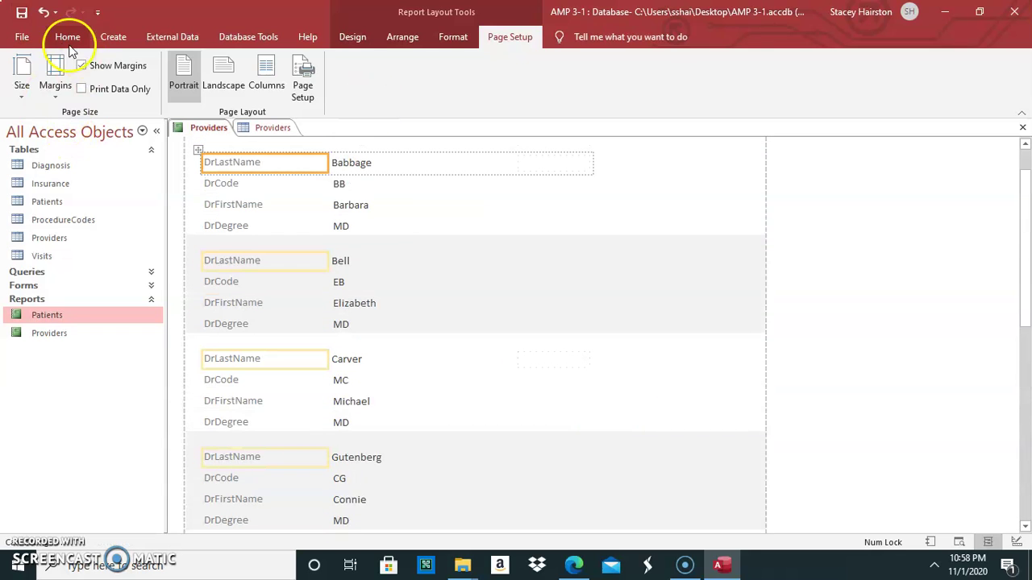
pyautogui.click(67, 38)
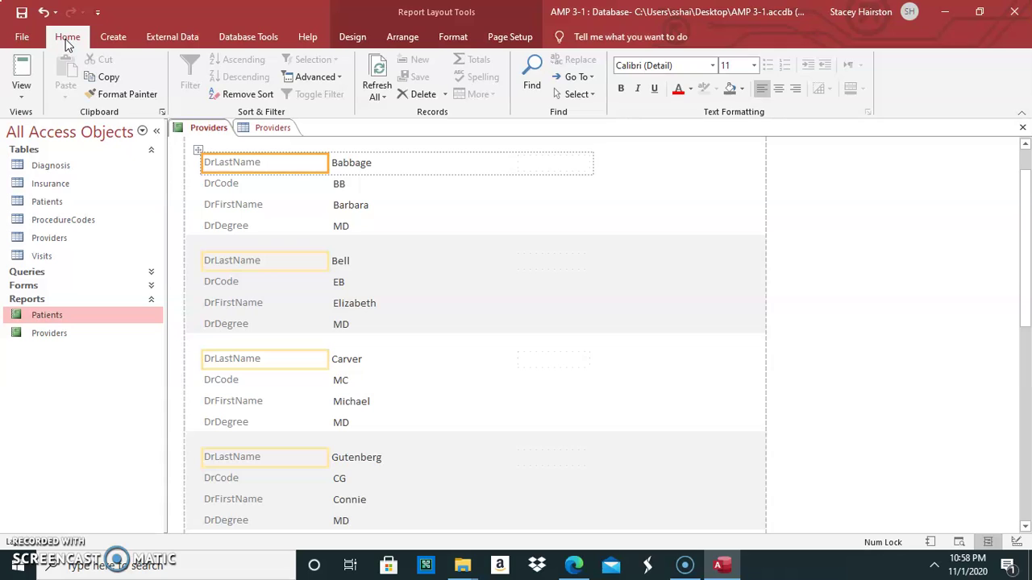